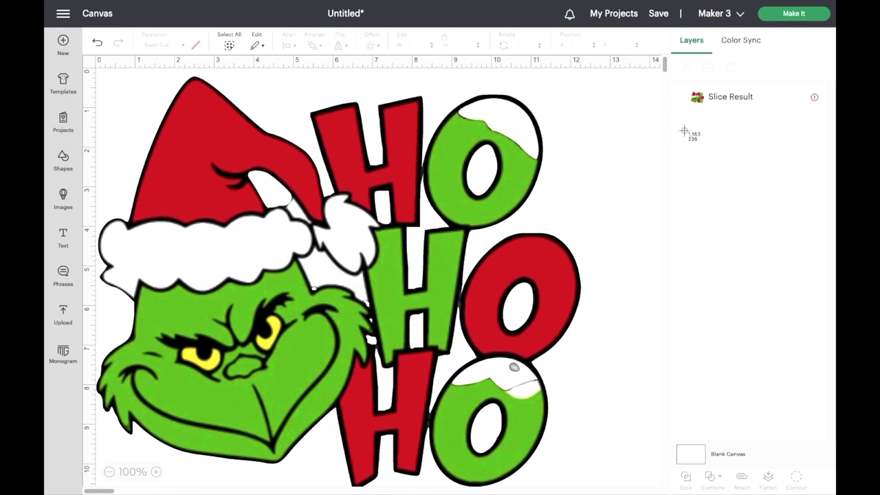
- Hide the Slice Result layer containing the Grinch HO HO HO design
drag(99, 70, 615, 468)
click(555, 287)
click(816, 98)
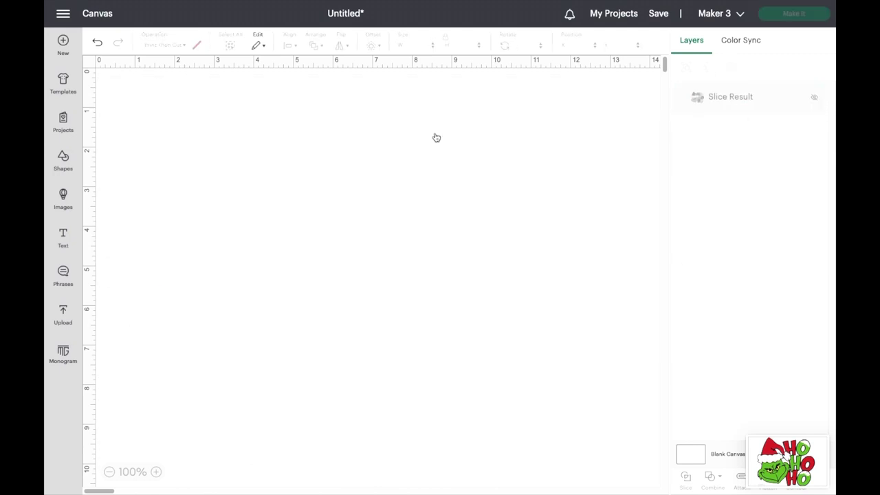
- Add a text object reading "WHO INVITED YOU" to the canvas
click(63, 237)
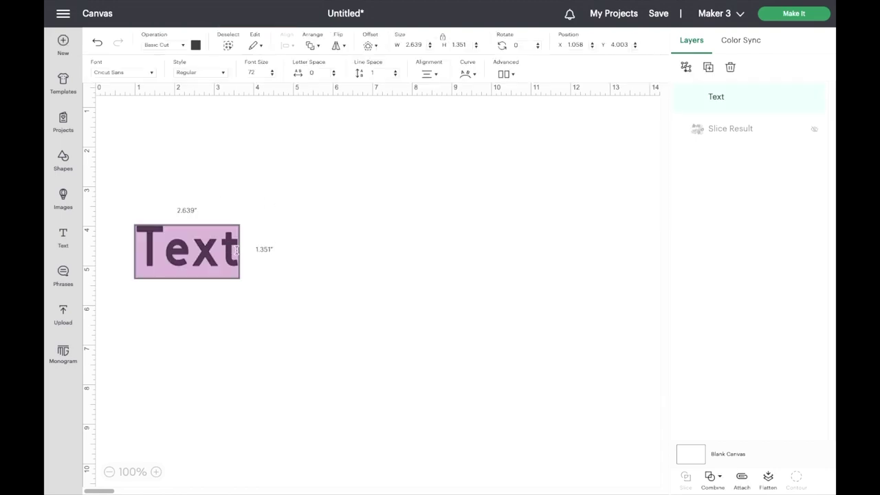
click(231, 249)
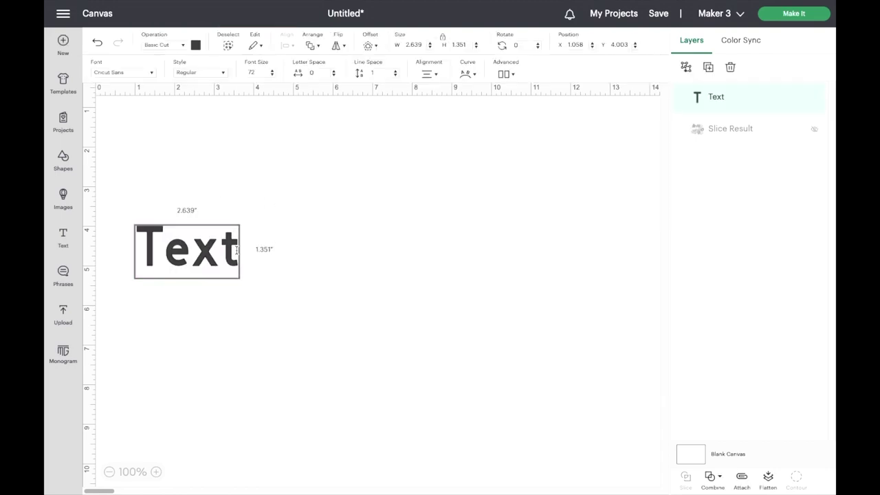
key(BackSpace)
key(BackSpace)
key(BackSpace)
key(BackSpace)
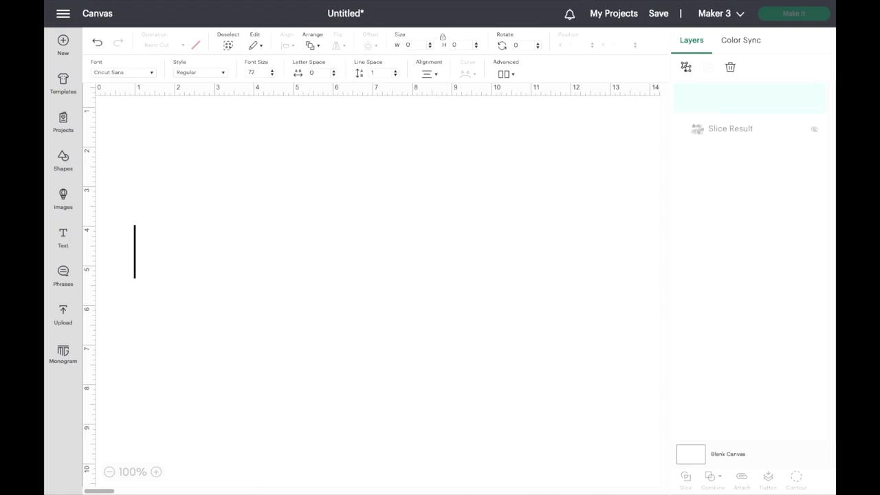
text(WH)
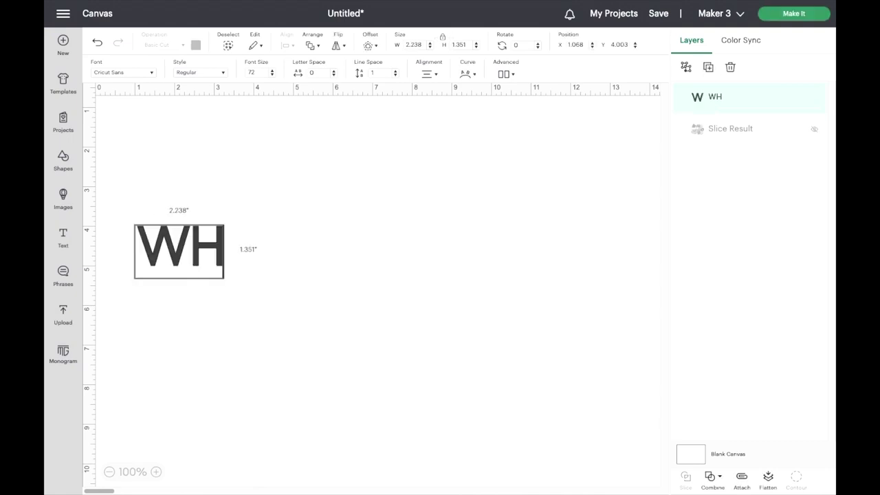
text(O INN)
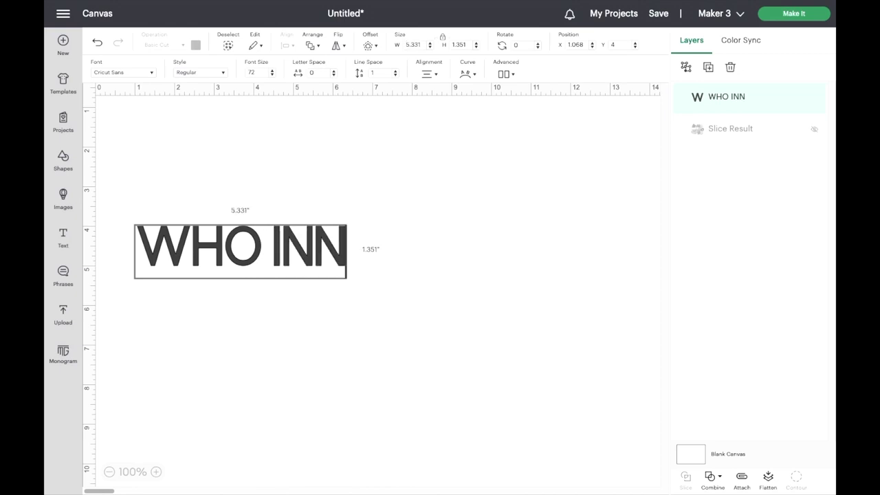
key(BackSpace)
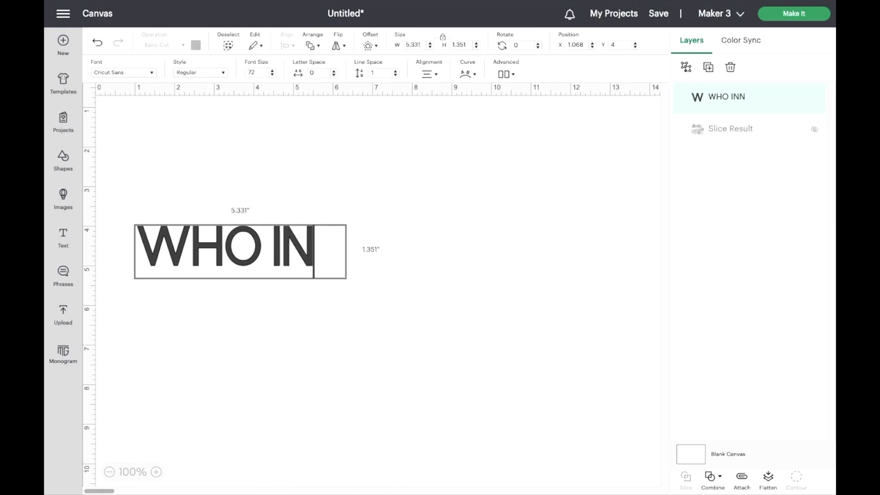
text(VITED)
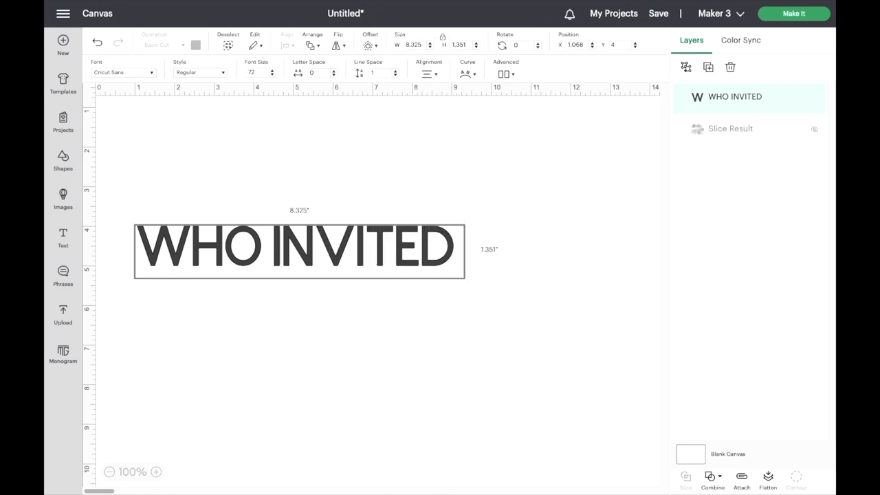
text( YOU)
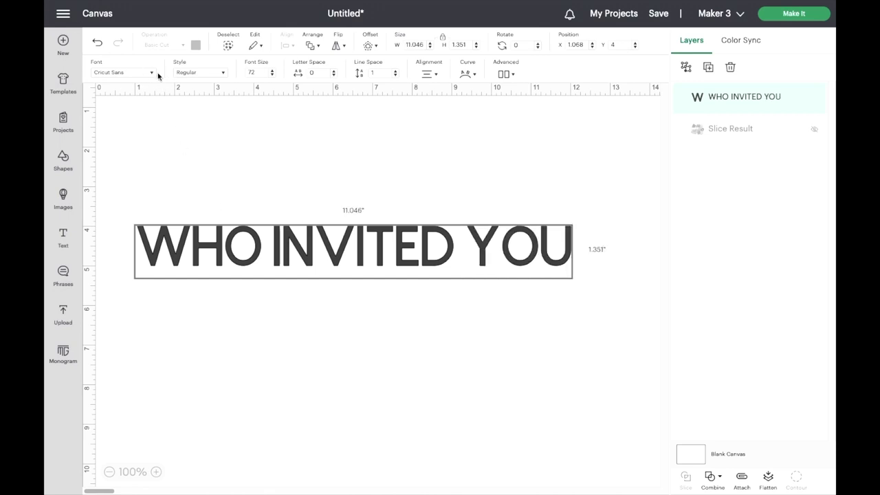
click(201, 117)
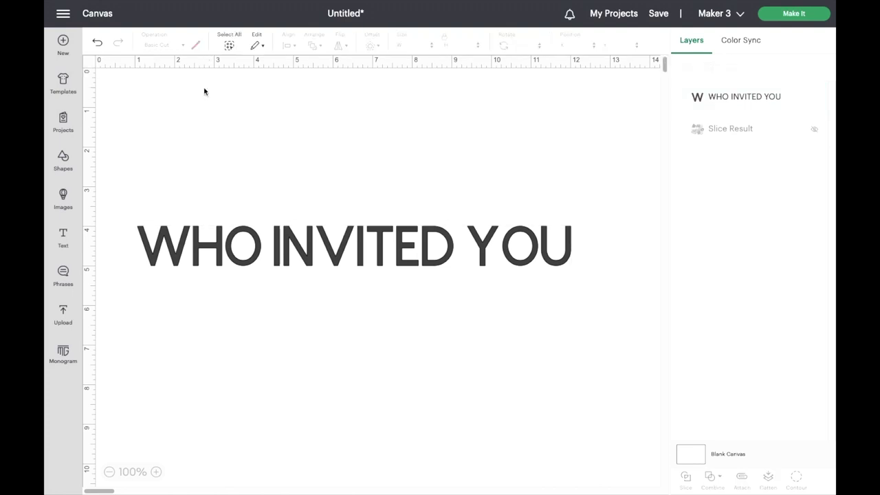
- Set the material color of the "WHO INVITED YOU" text to black
click(228, 234)
click(195, 45)
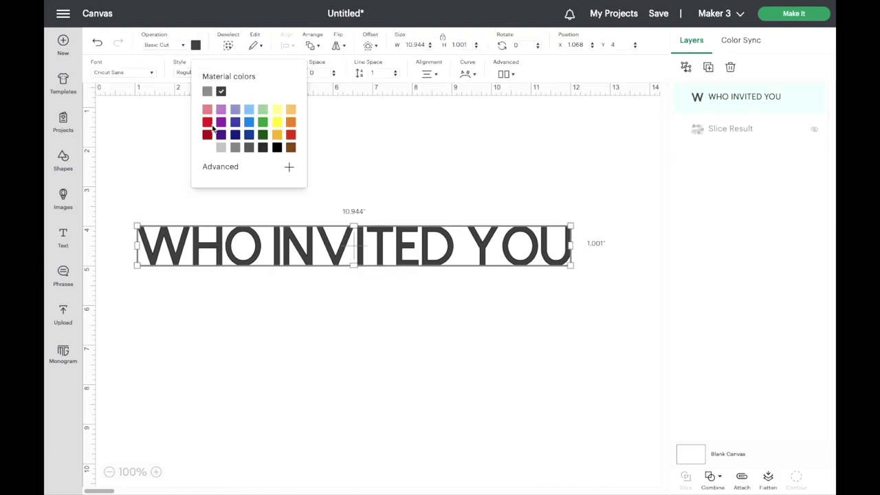
click(275, 148)
click(148, 121)
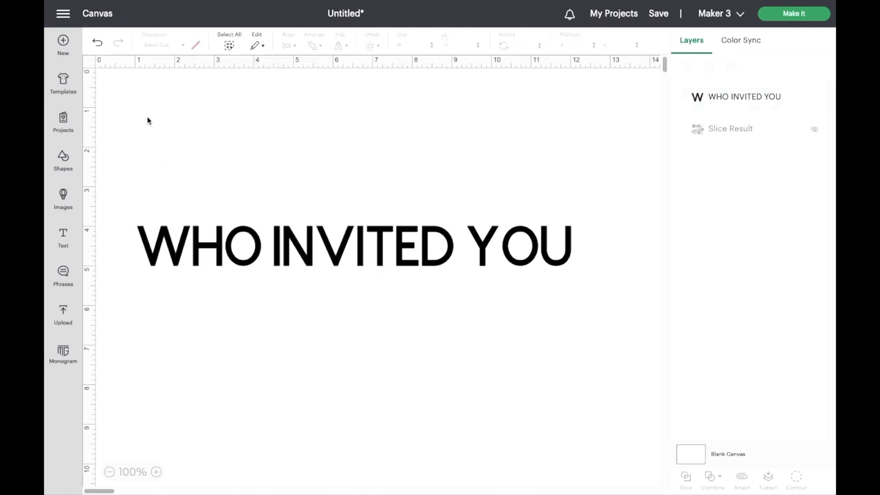
- Change the font of the "WHO INVITED YOU" text to BFC Block Toys
click(203, 220)
click(144, 72)
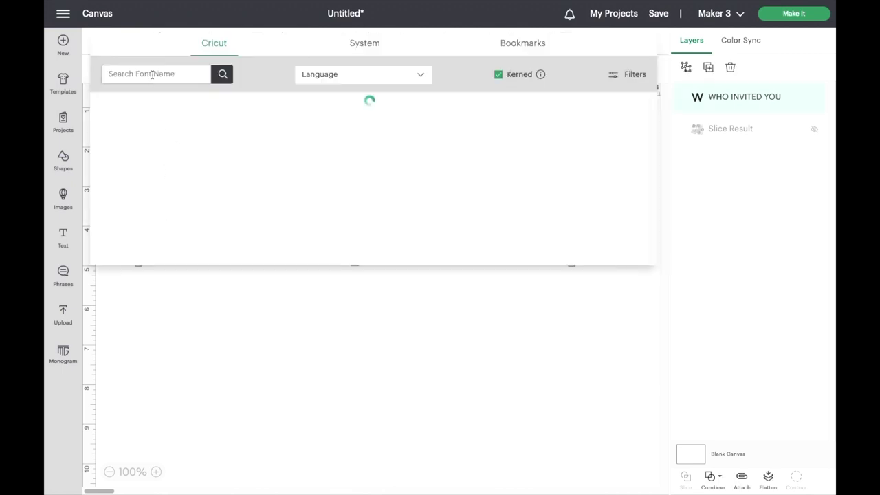
scroll(499, 177, down, 5)
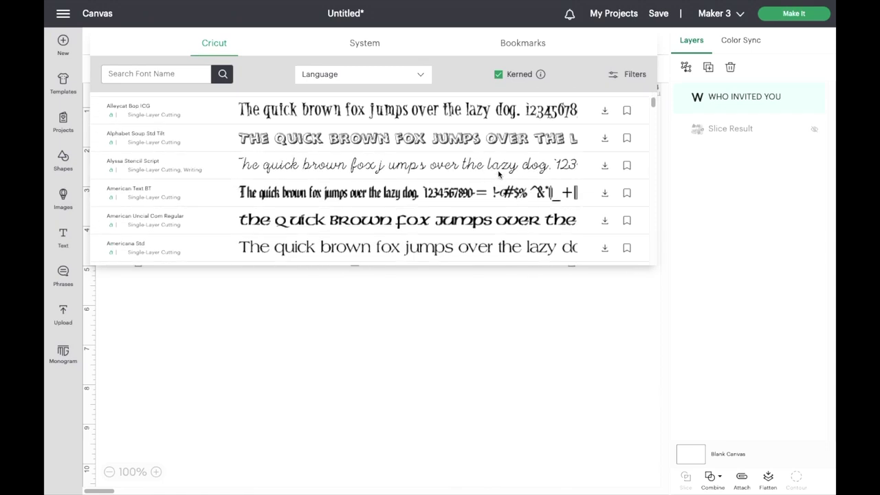
scroll(499, 177, down, 5)
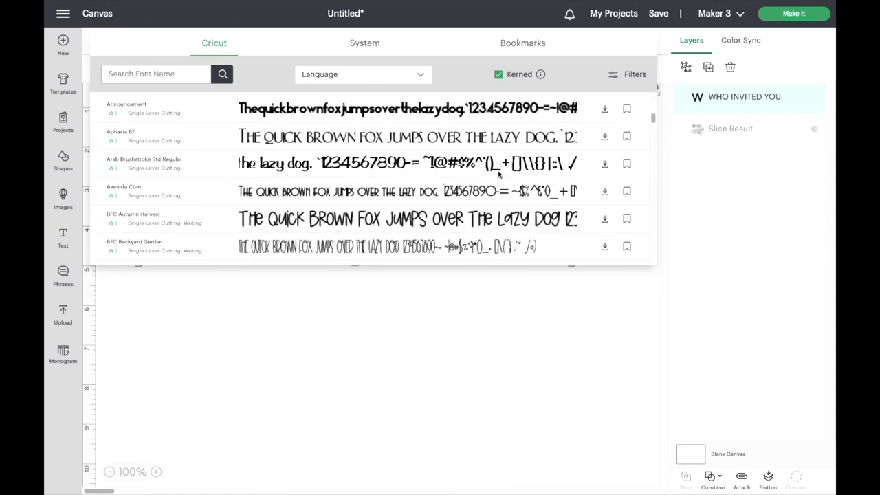
scroll(500, 176, down, 5)
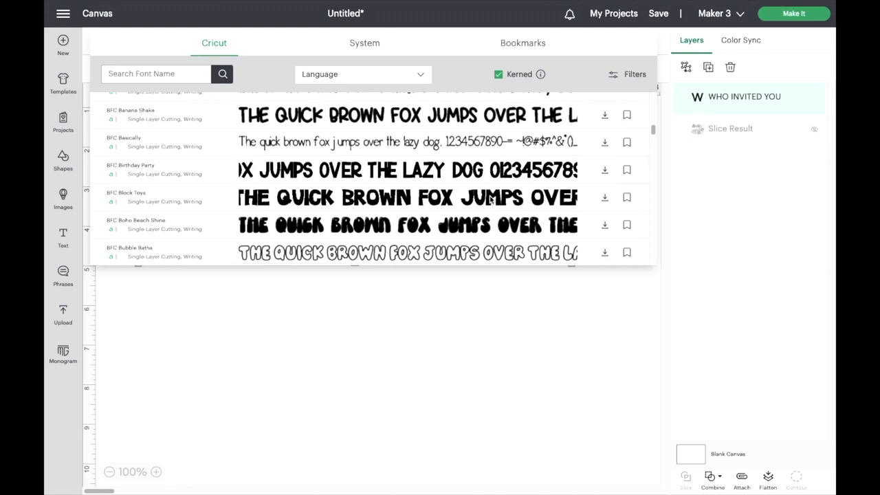
click(495, 197)
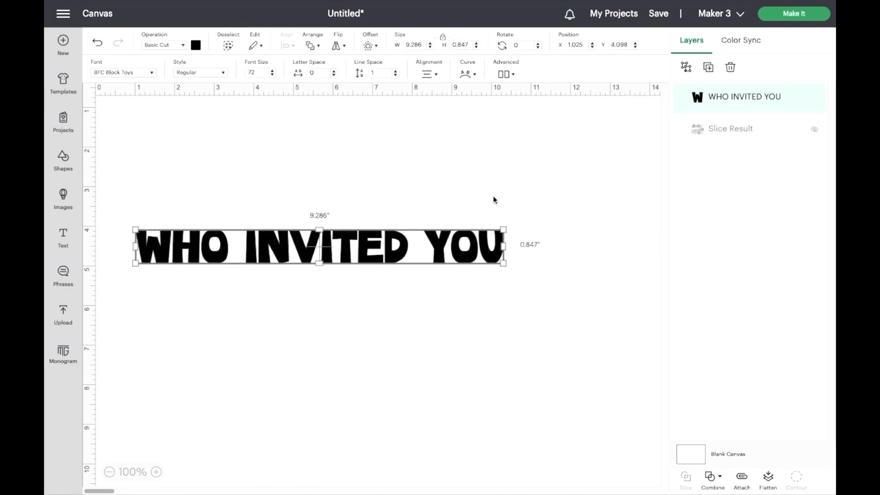
- Move the "WHO INVITED YOU" text near the canvas's upper edge and stretch it with unlocked proportions to about 13.15 by 2.35 inches
drag(504, 256, 412, 173)
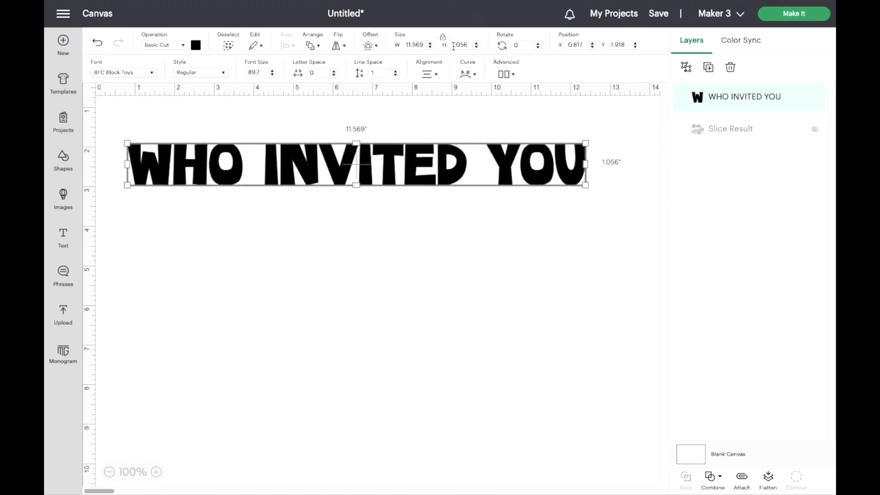
click(442, 36)
drag(586, 143, 633, 109)
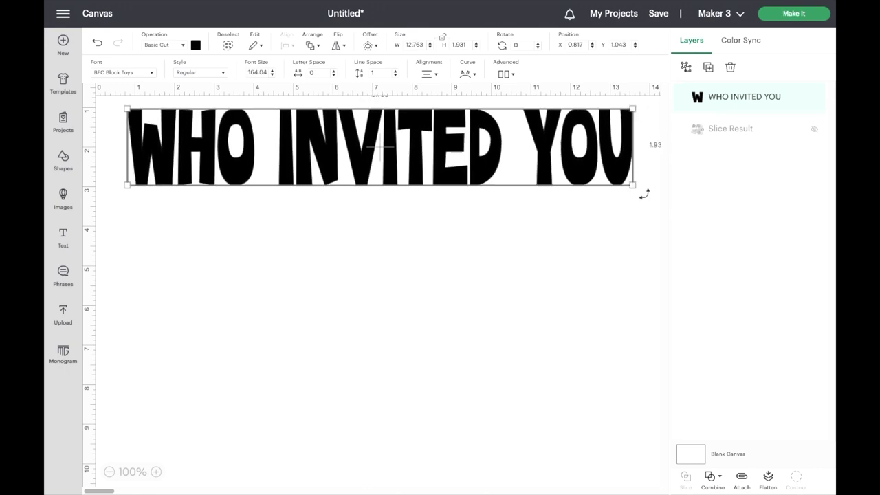
drag(633, 188, 648, 204)
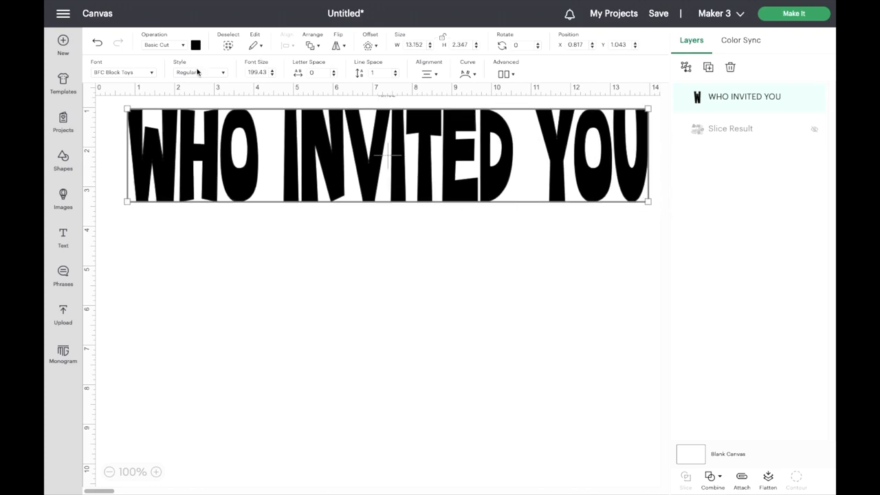
click(258, 277)
- Add a second text object reading "WHY ARE HERE" below the "WHO INVITED YOU" text
click(68, 241)
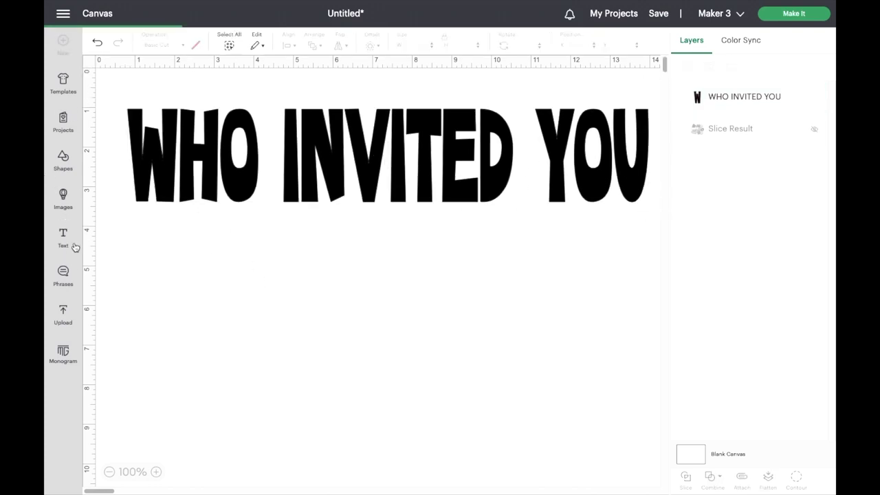
click(254, 270)
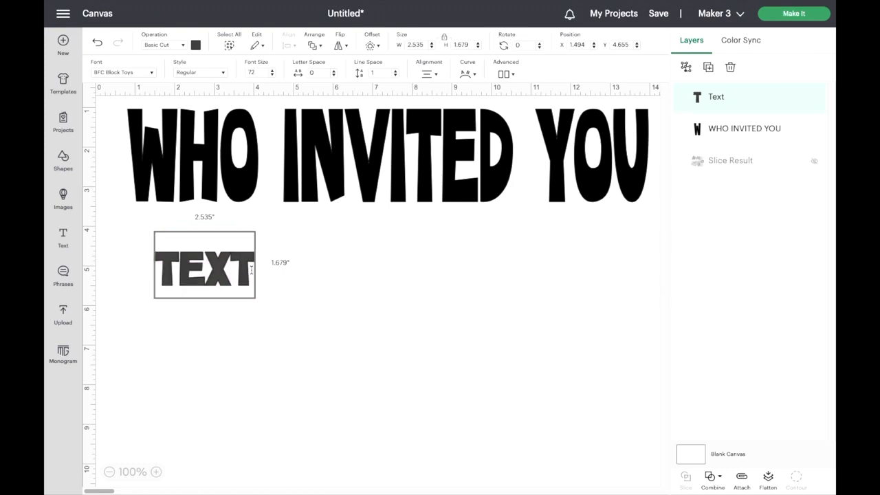
key(BackSpace)
key(BackSpace)
key(BackSpace)
key(BackSpace)
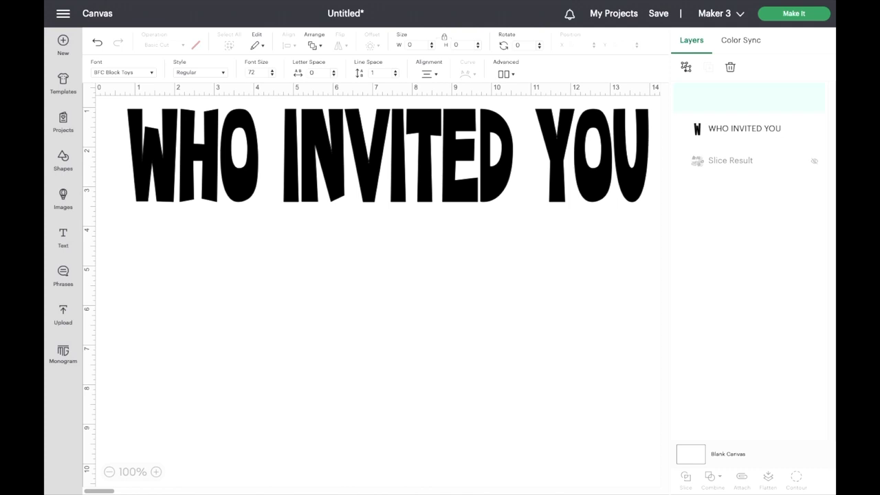
text(WH)
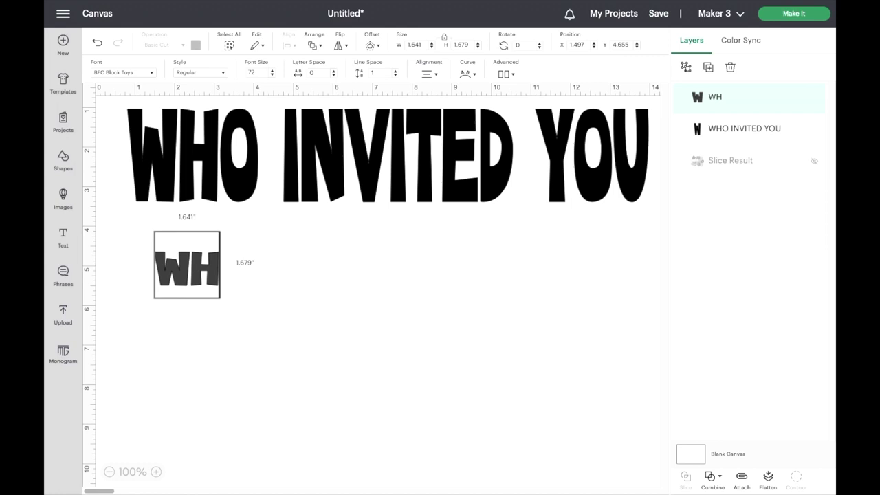
text(Y ARE HERE)
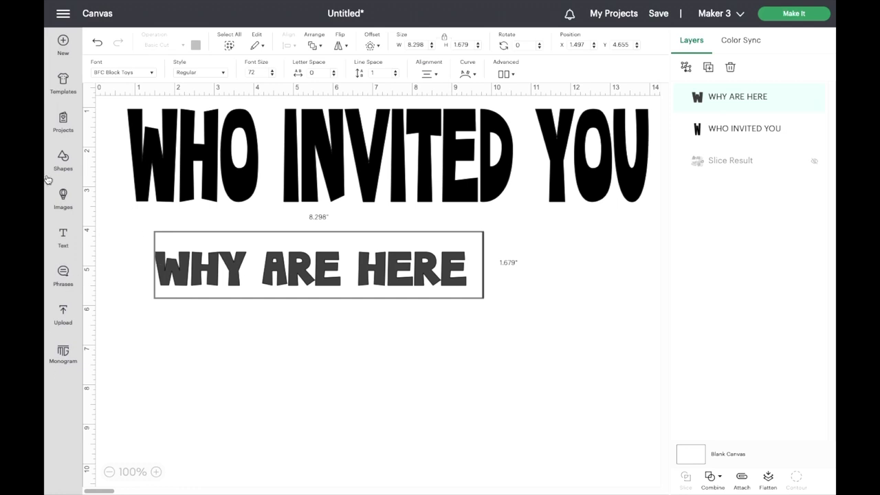
key(Home)
key(Right)
click(474, 268)
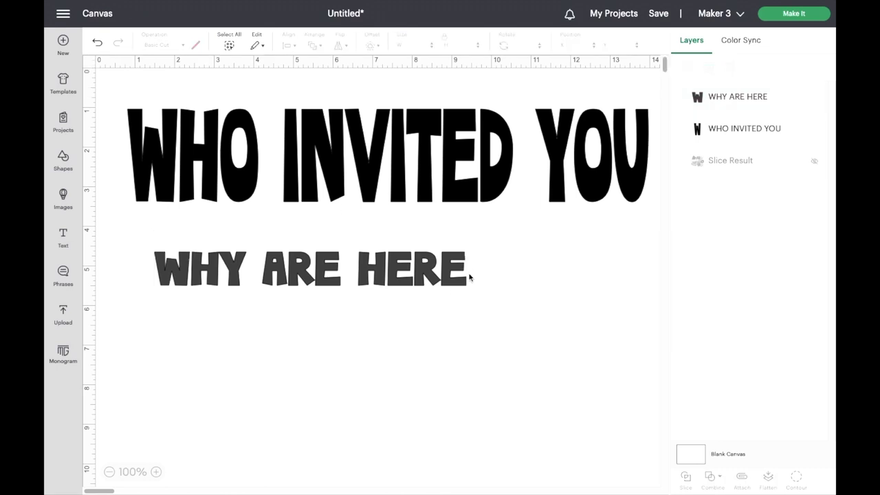
click(467, 267)
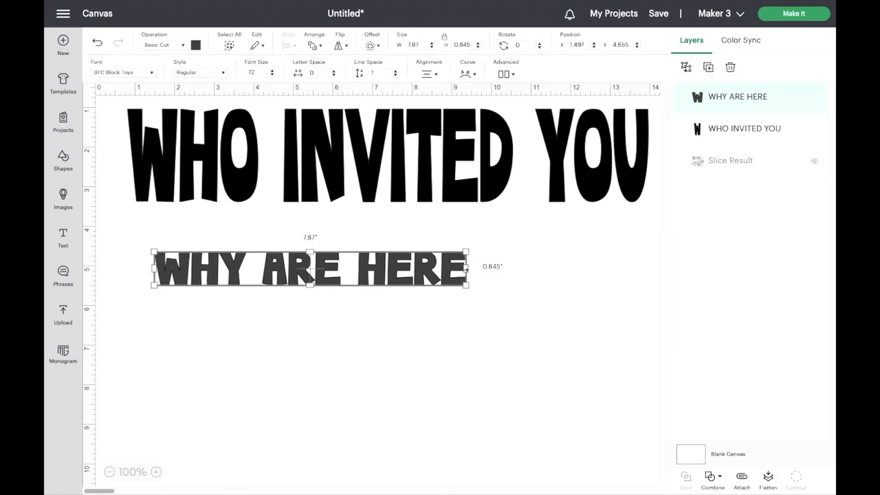
drag(466, 268, 465, 269)
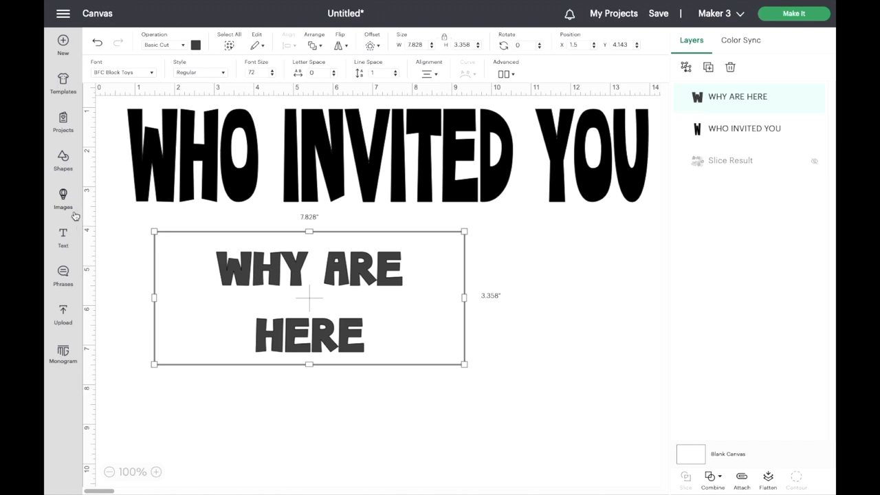
click(98, 42)
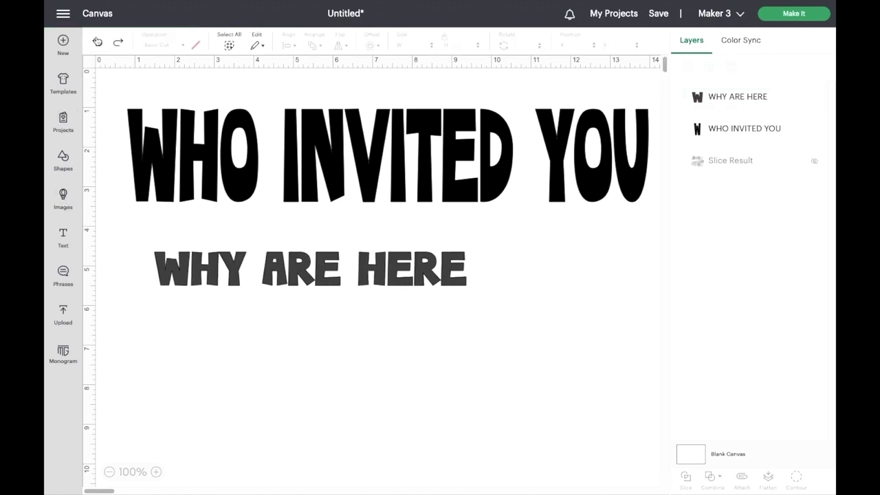
click(455, 274)
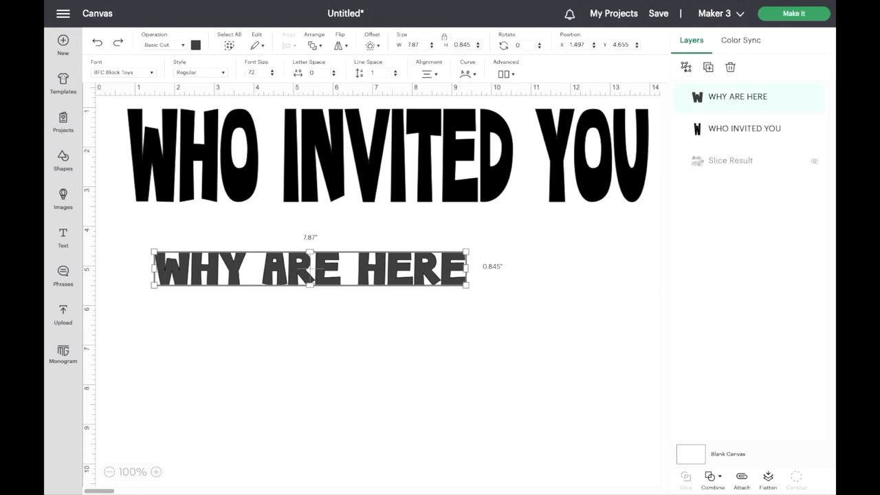
double_click(457, 271)
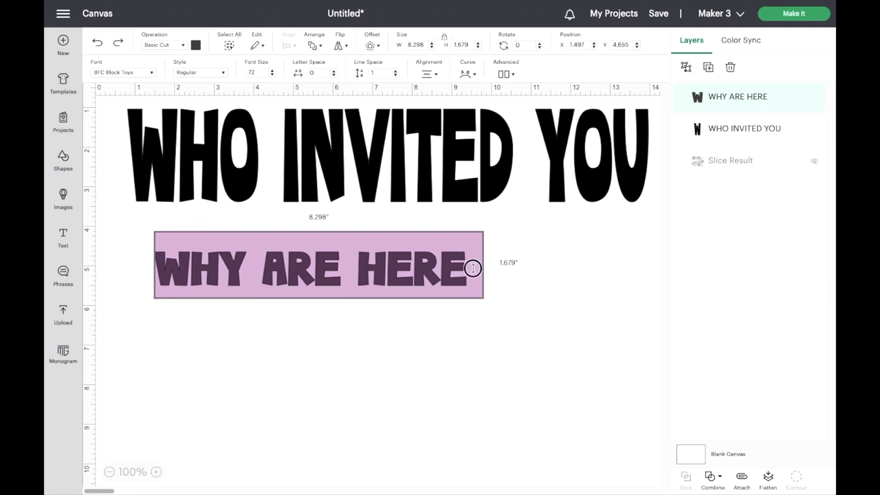
key(Escape)
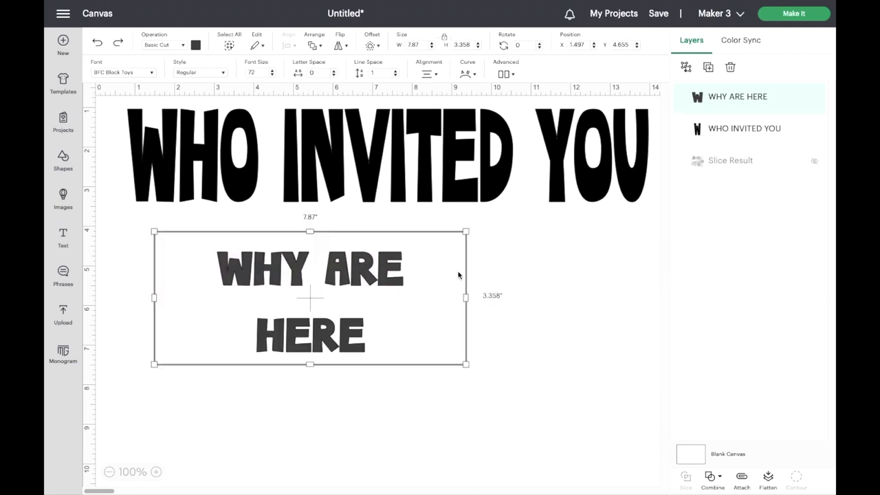
click(379, 328)
click(371, 334)
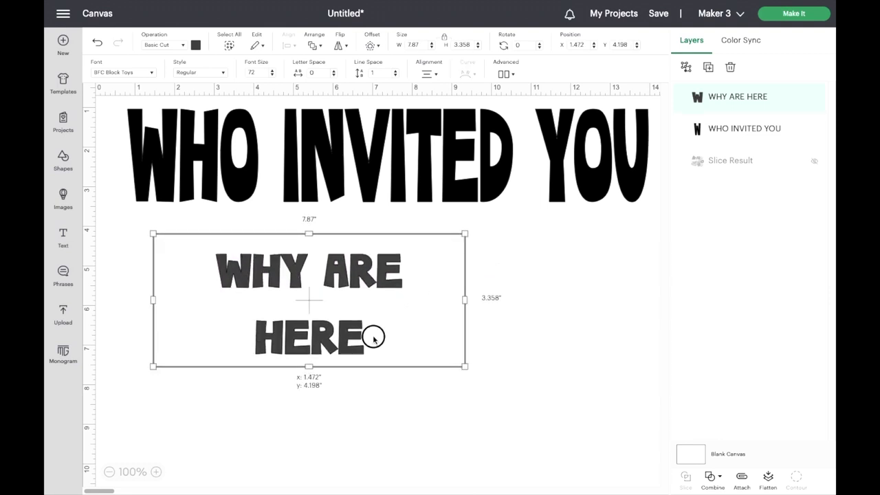
click(402, 289)
click(98, 43)
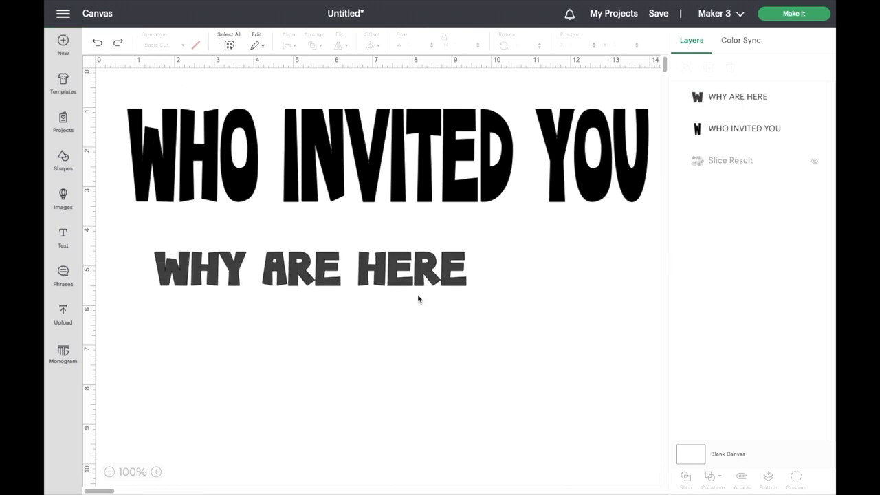
- Replace the wording of the "WHY ARE HERE" text with "WHY U KNOCKING ON TNE DOOR"
click(442, 280)
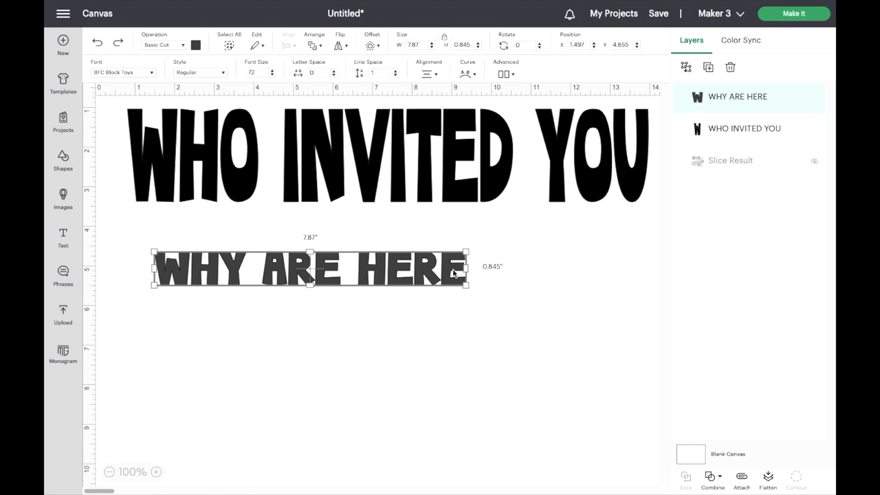
double_click(458, 268)
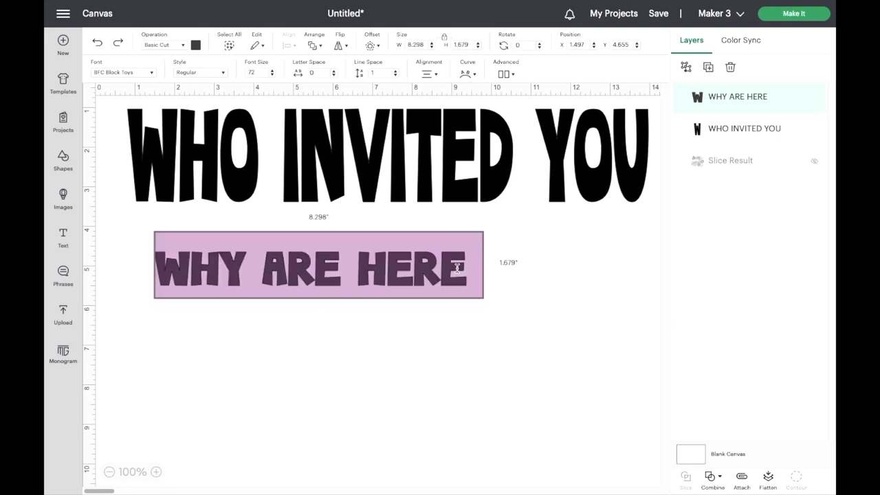
key(BackSpace)
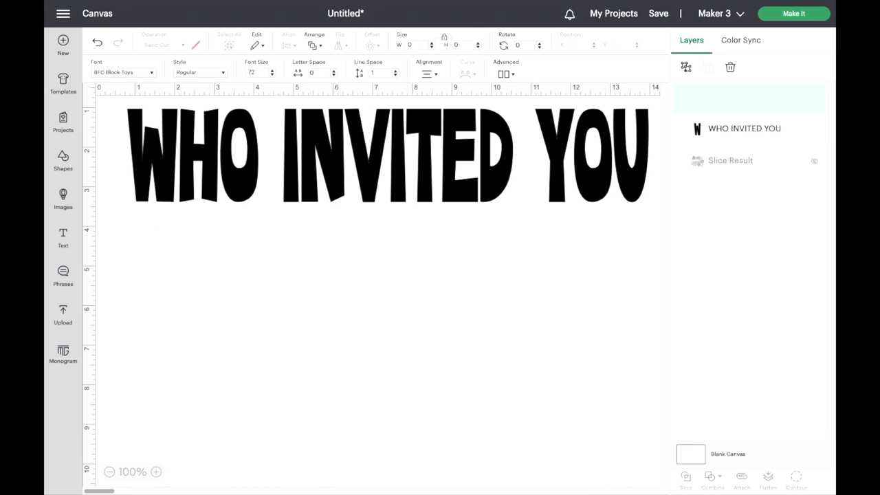
text(WH)
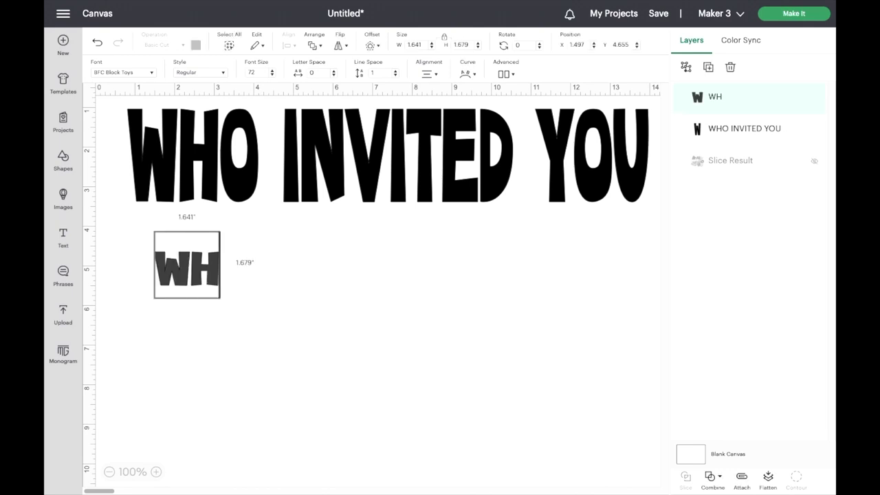
key(BackSpace)
text(Y)
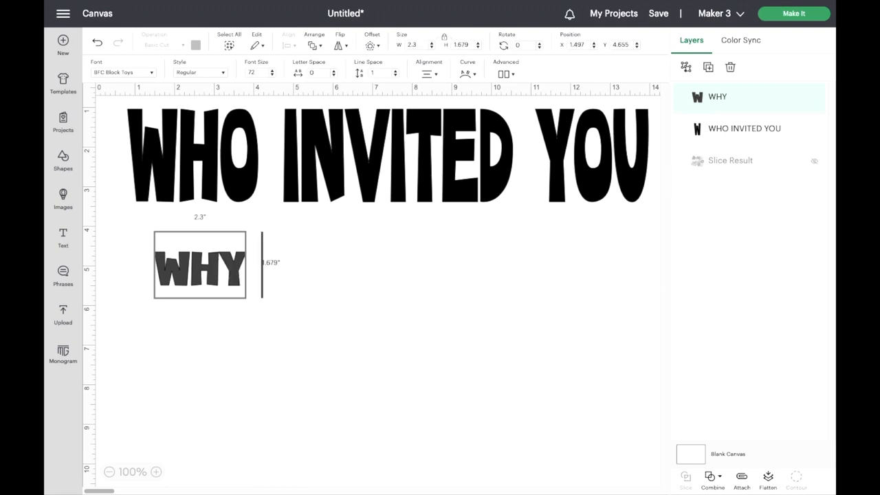
text( U KN)
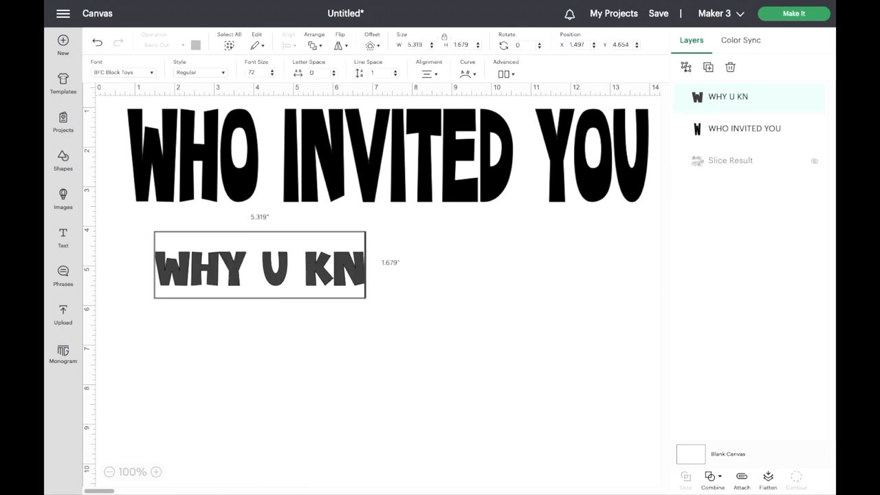
text(OCKI)
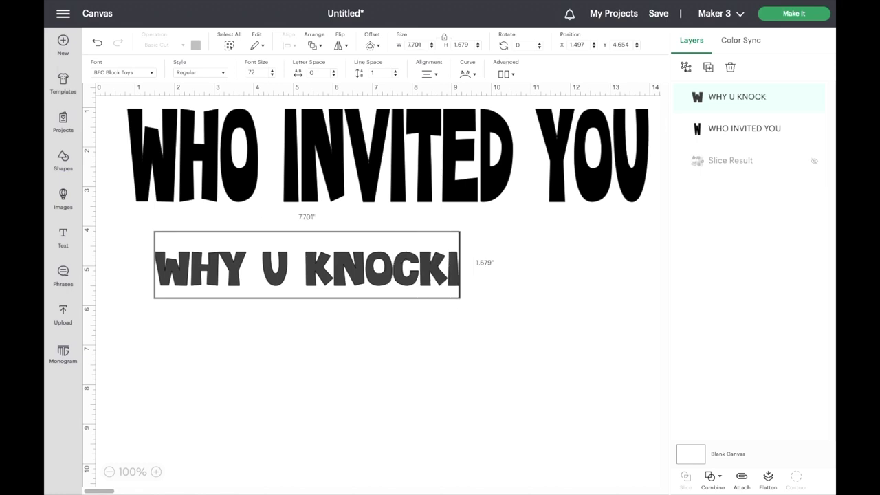
text(NG)
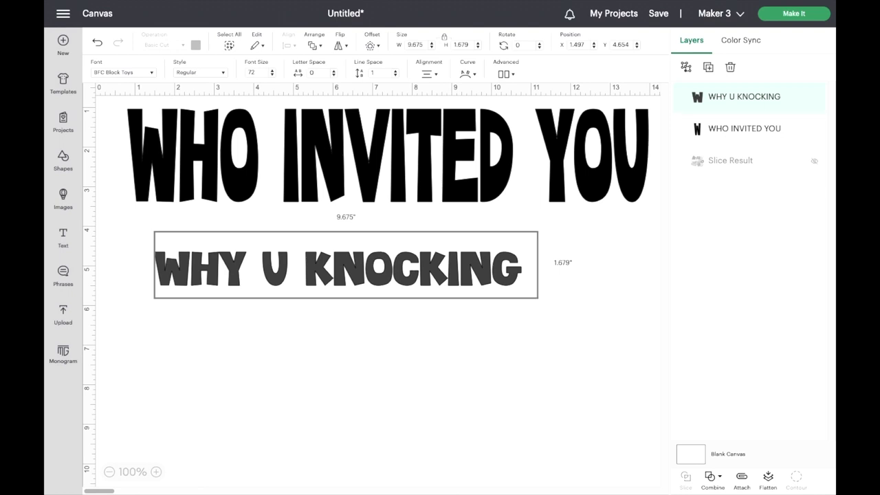
text(ON)
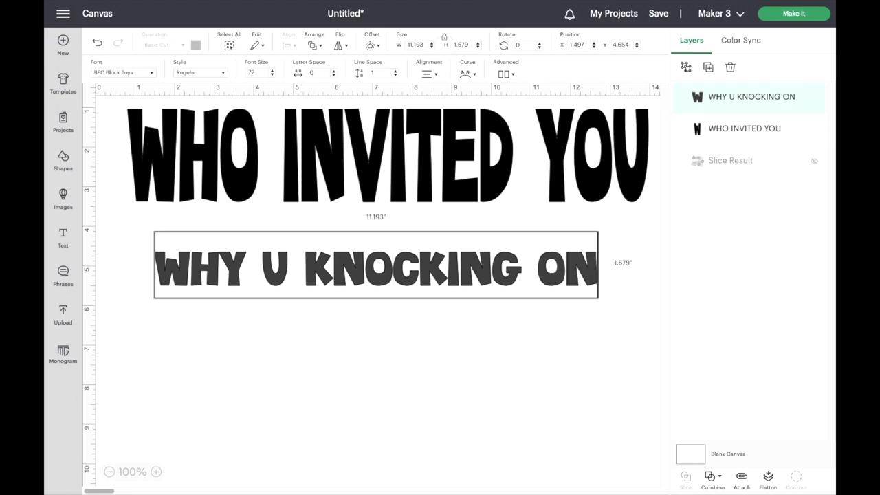
text( TN)
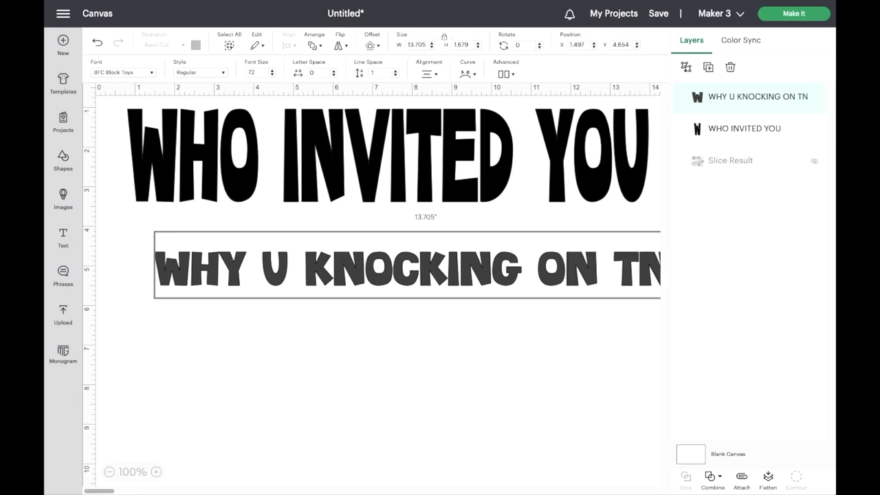
text(E)
click(378, 490)
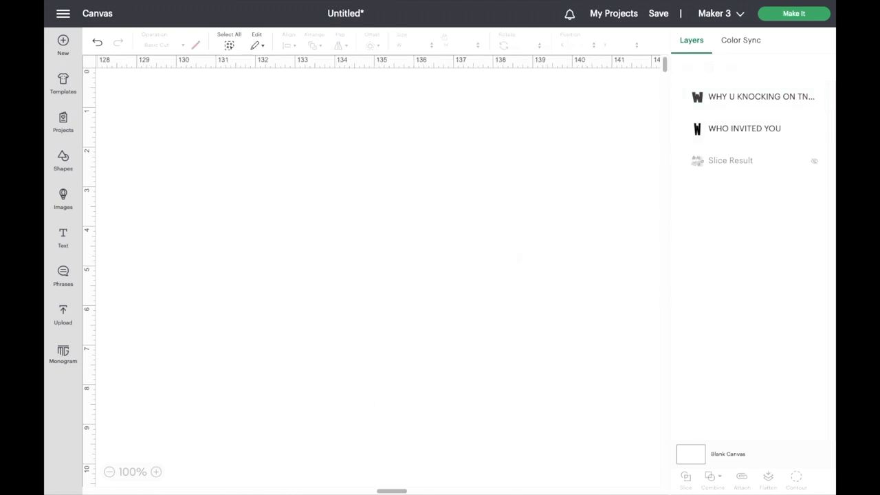
drag(389, 490, 112, 452)
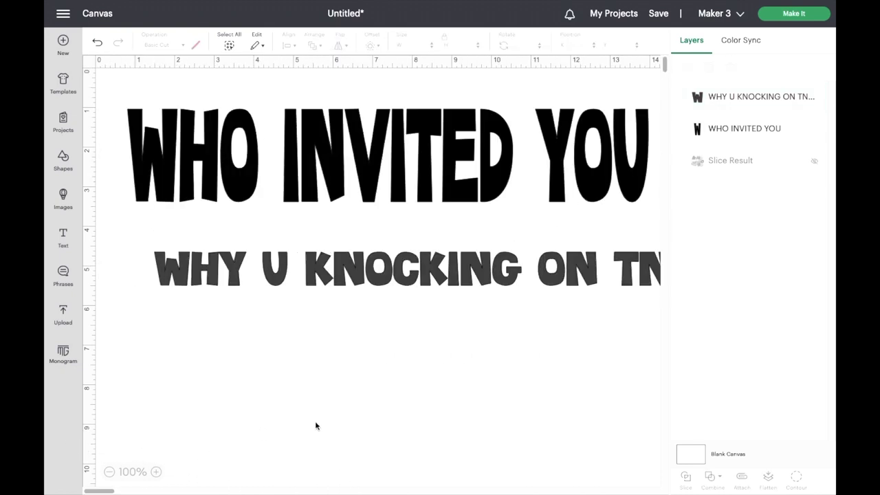
- Shrink the "WHY U KNOCKING ON TNE DOOR" text to about 11.04 by 0.56 inches and place it beneath "WHO INVITED YOU"
click(492, 264)
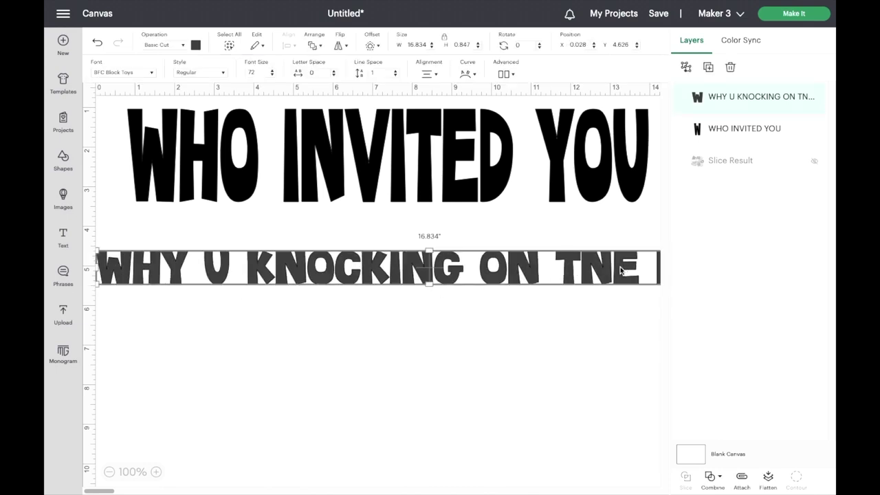
click(531, 283)
drag(531, 283, 473, 271)
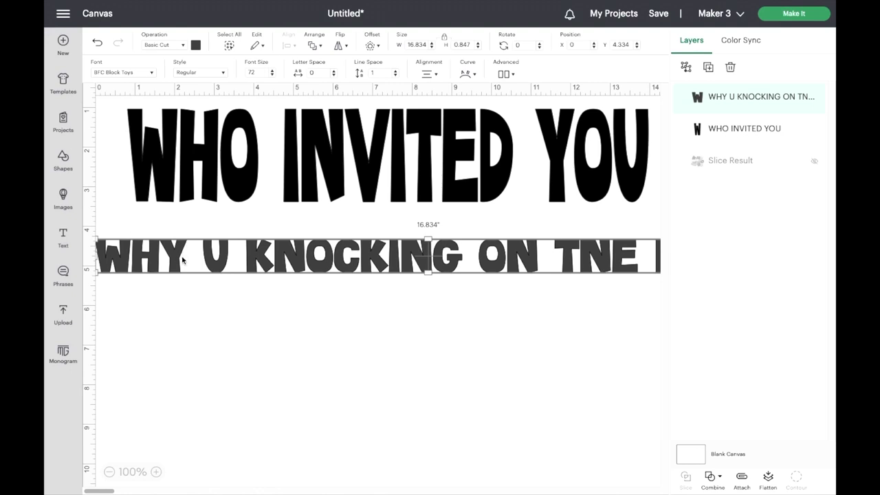
drag(182, 259, 227, 266)
drag(139, 242, 371, 291)
click(558, 276)
drag(558, 276, 311, 270)
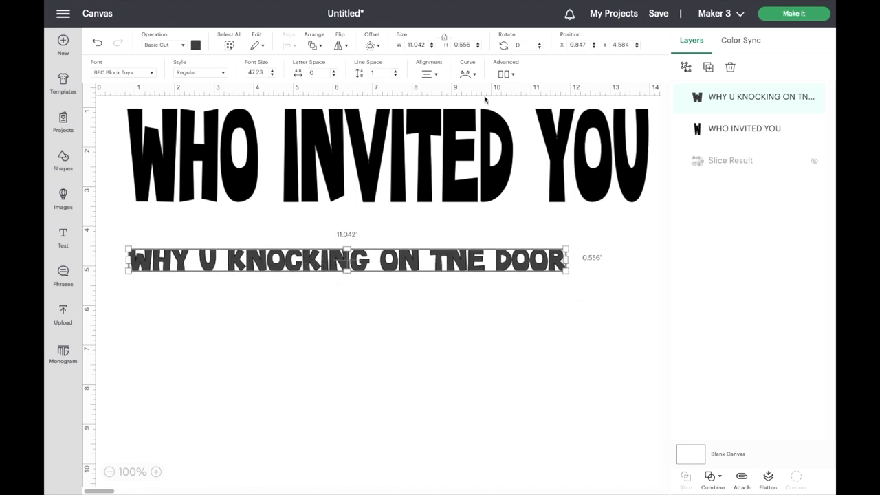
- Delete the lower text object and add a new one reading "WHY YOU HERE" below "WHO INVITED YOU"
click(730, 66)
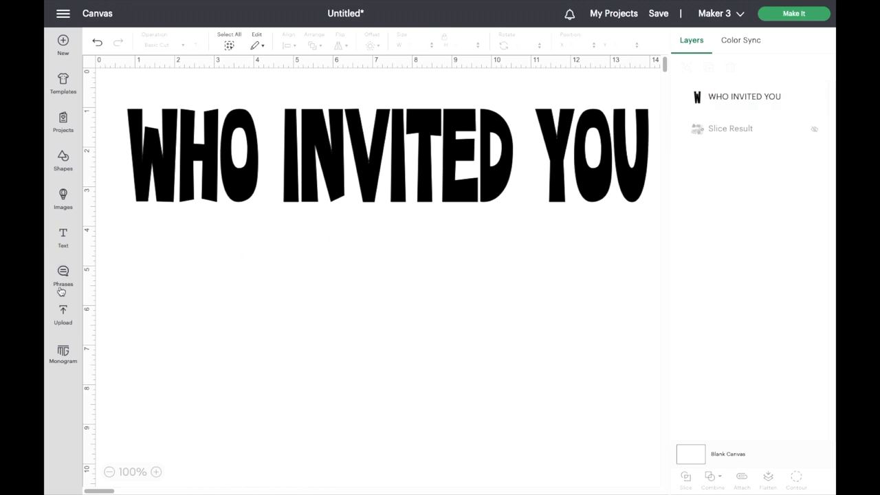
click(63, 235)
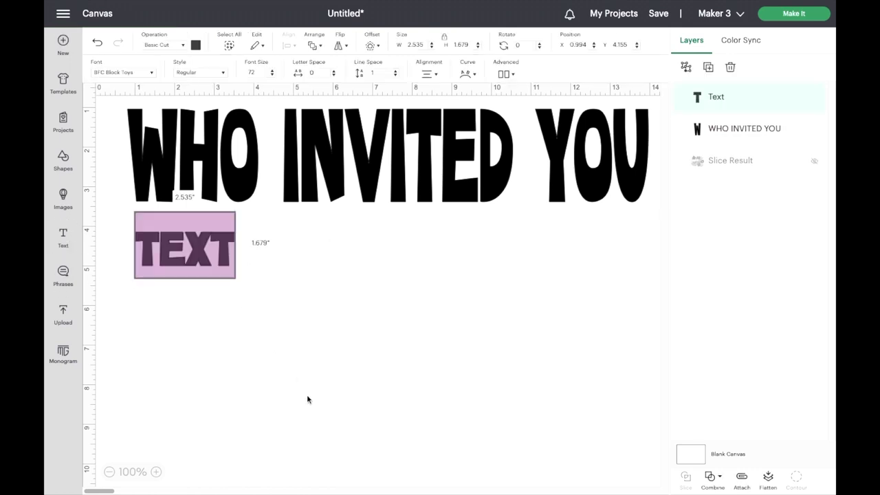
text(WHY)
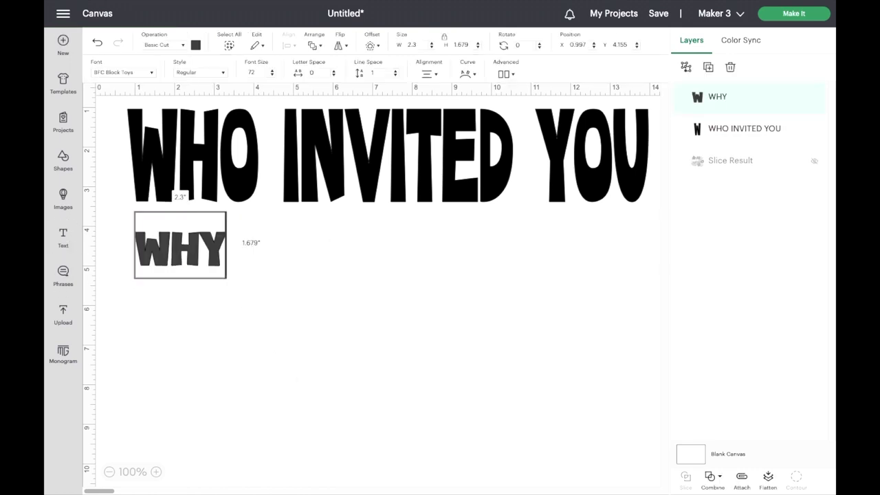
text( YO)
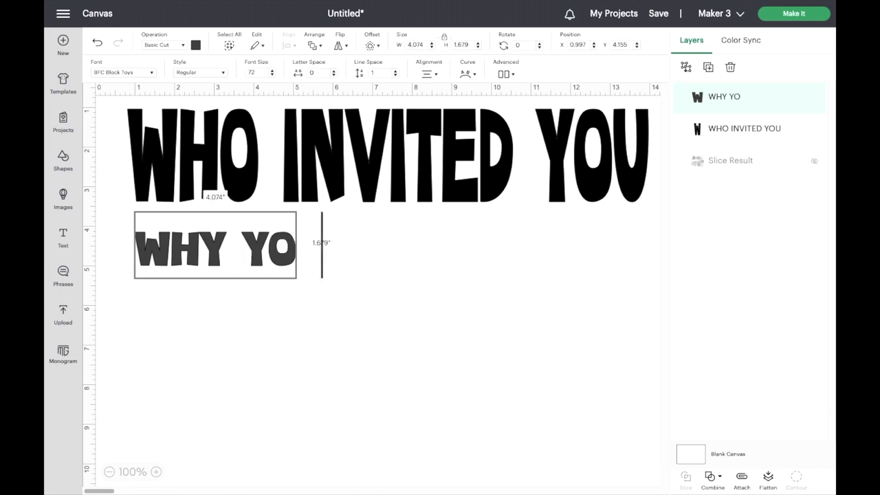
text(U HERE)
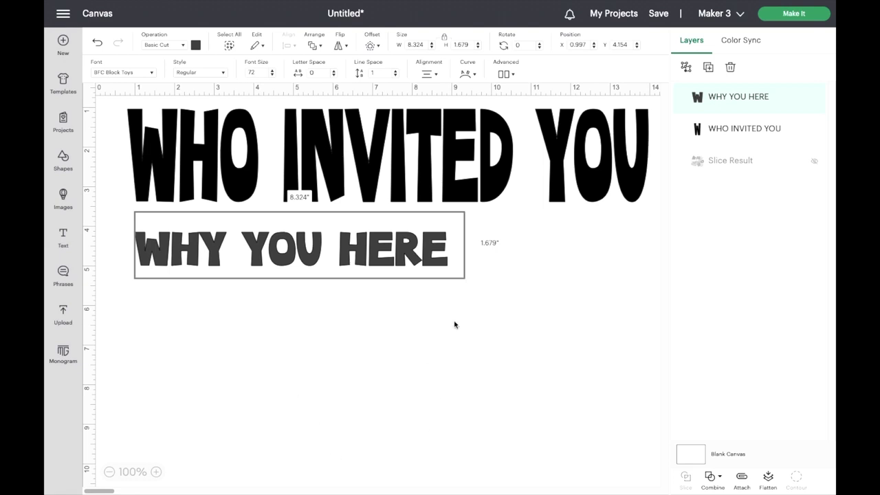
- Set the material color of the "WHY YOU HERE" text to red
click(446, 270)
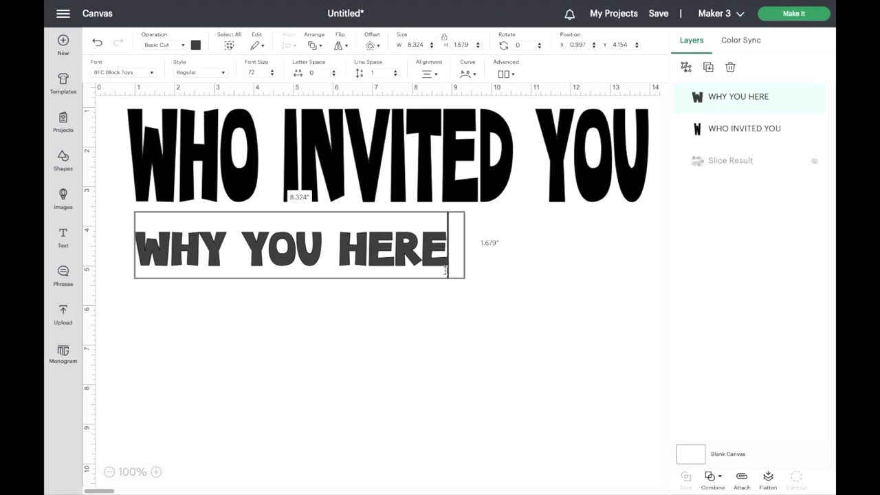
click(196, 45)
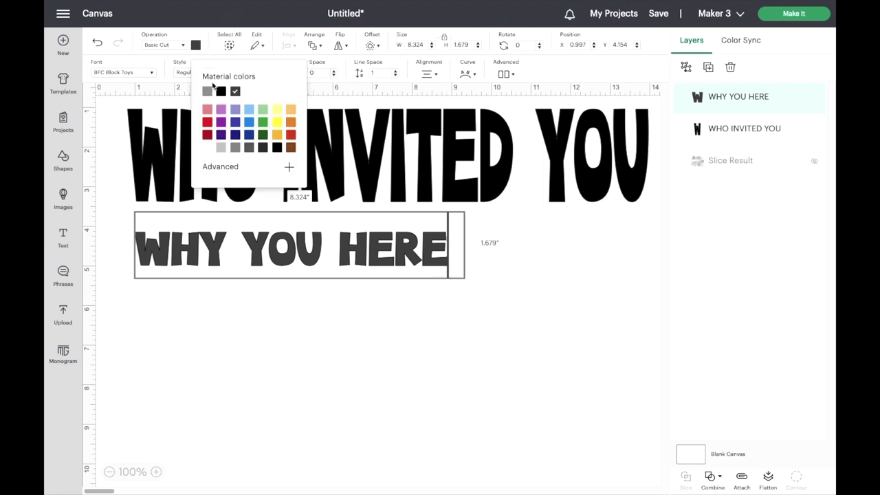
click(207, 122)
- Stretch the "WHY YOU HERE" text with unlocked proportions to about 13.32 by 3.53 inches and move it lower on the canvas
drag(447, 266, 527, 301)
click(440, 258)
drag(448, 265, 488, 284)
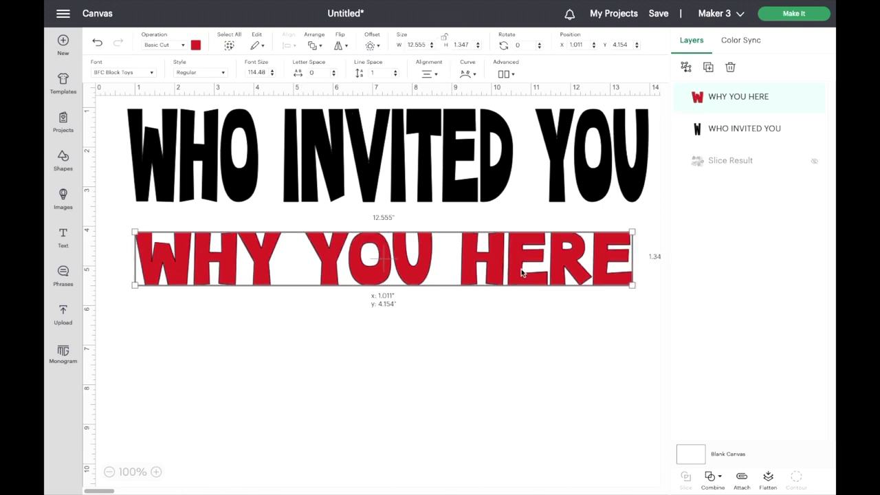
drag(633, 284, 666, 376)
drag(517, 295, 522, 383)
- Stretch the "WHO INVITED YOU" text taller with unlocked proportions and move "WHY YOU HERE" up beneath it to about X 0.96, Y 5.42
click(495, 183)
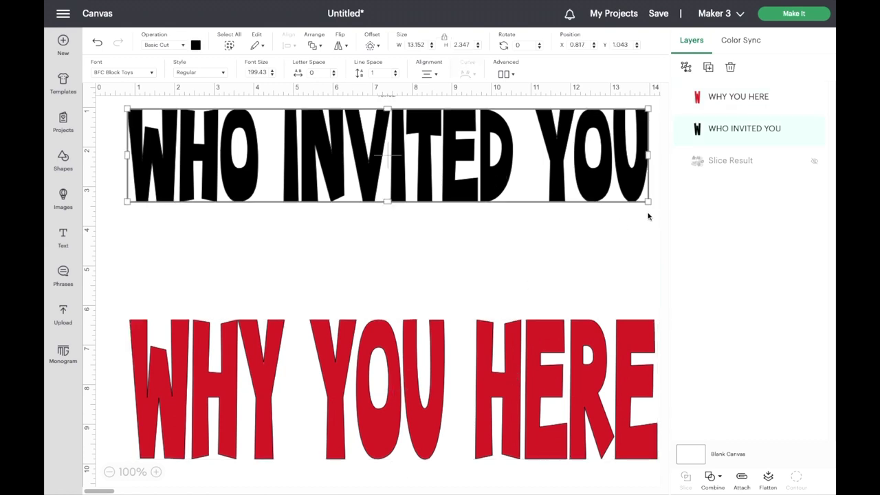
drag(648, 201, 627, 201)
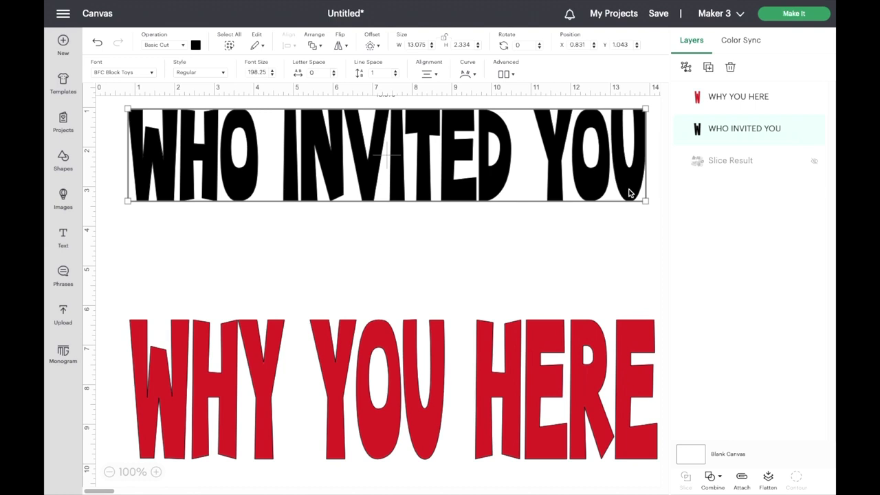
drag(647, 201, 658, 235)
drag(617, 419, 620, 381)
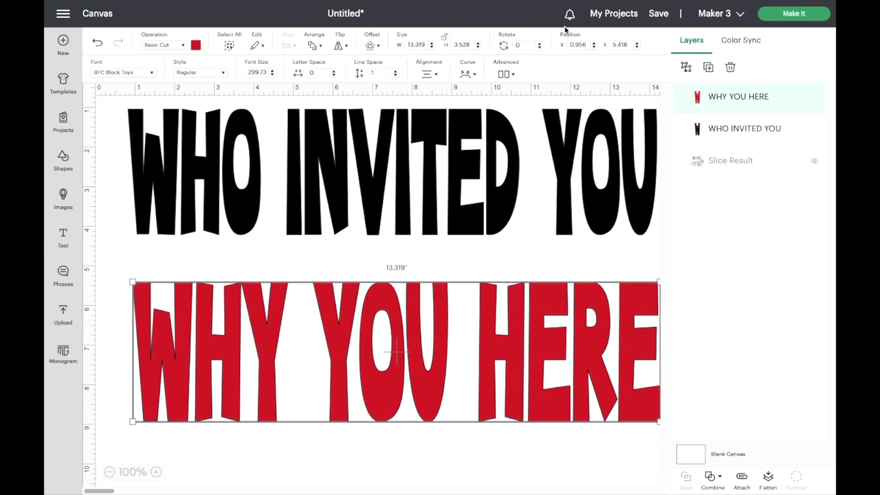
- Hide the "WHO INVITED YOU" and "WHY YOU HERE" layers, showing and rehiding the Slice Result image in between
scroll(413, 306, down, 2)
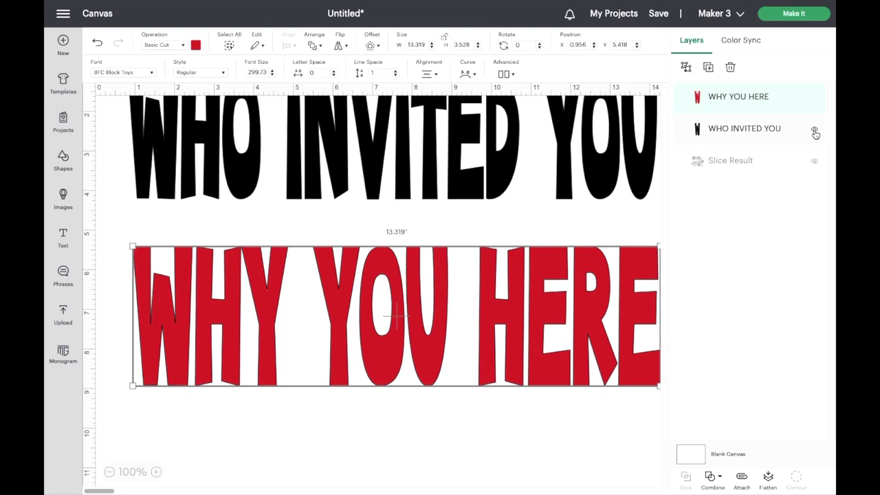
click(814, 131)
click(817, 163)
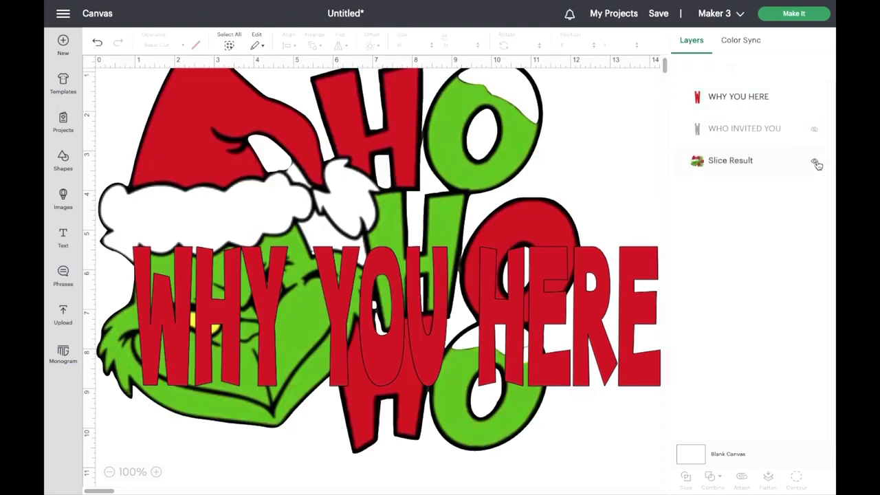
click(815, 162)
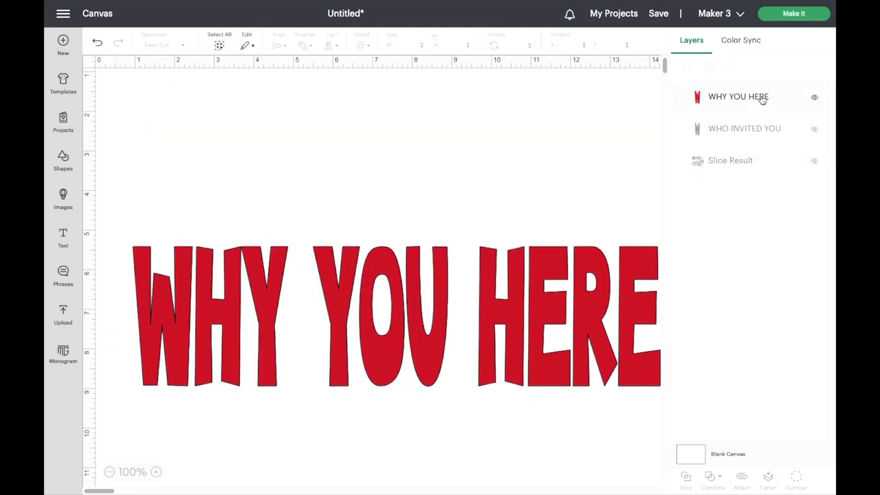
click(761, 96)
click(814, 97)
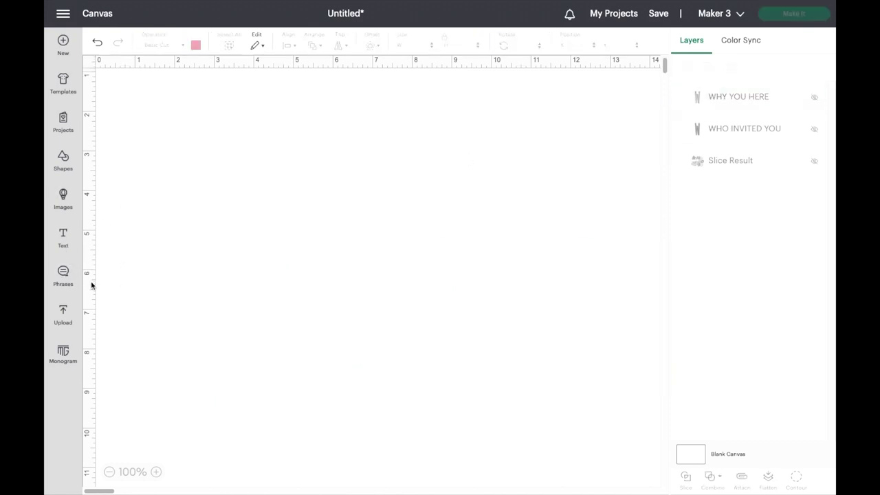
- Add a new text object and replace its placeholder with "I'M JUST PLAYING BITCH"
click(71, 249)
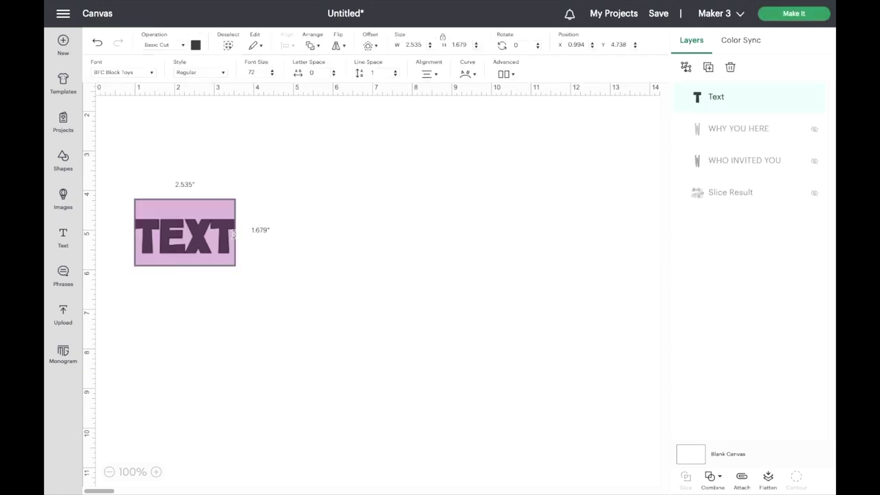
click(234, 235)
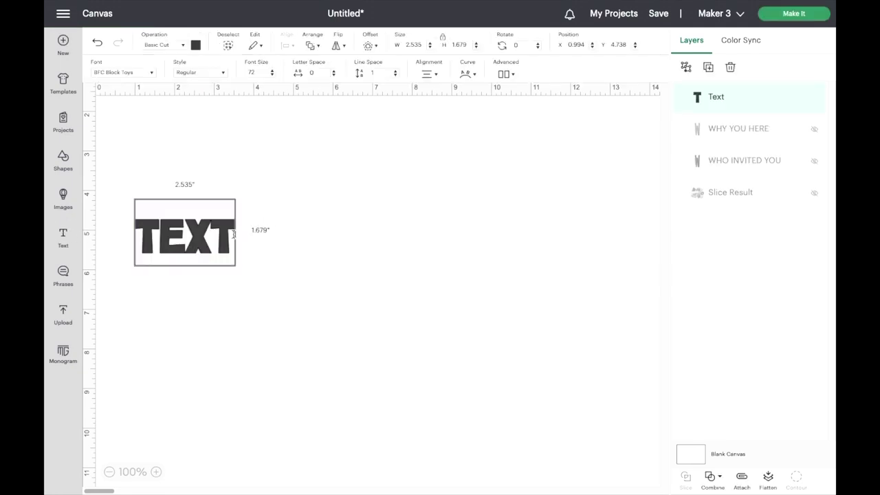
key(BackSpace)
key(BackSpace)
key(BackSpace)
key(BackSpace)
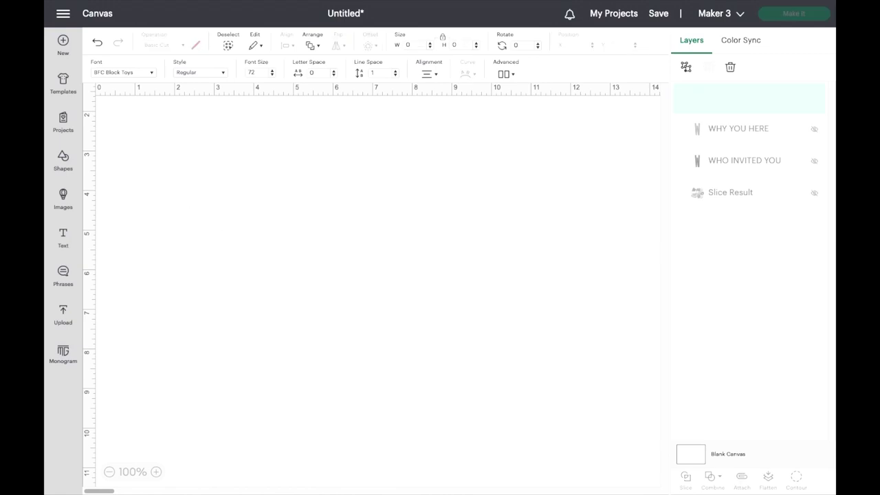
text(I)
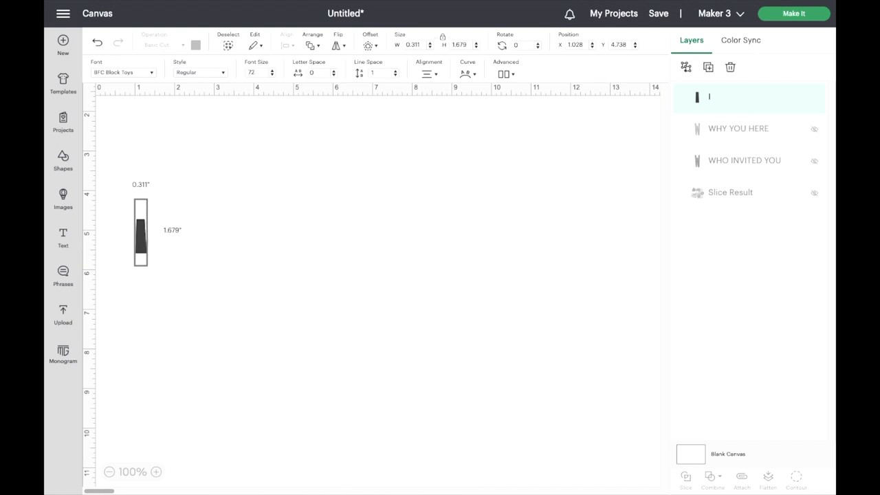
text(')
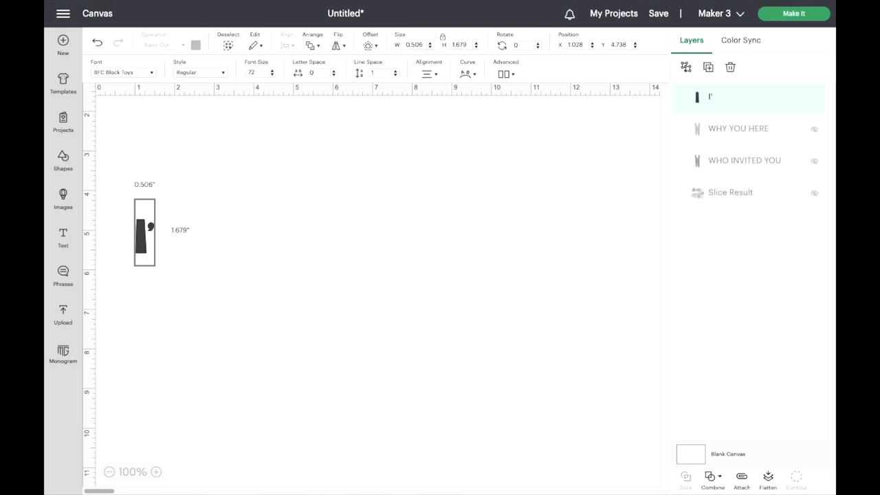
text(M)
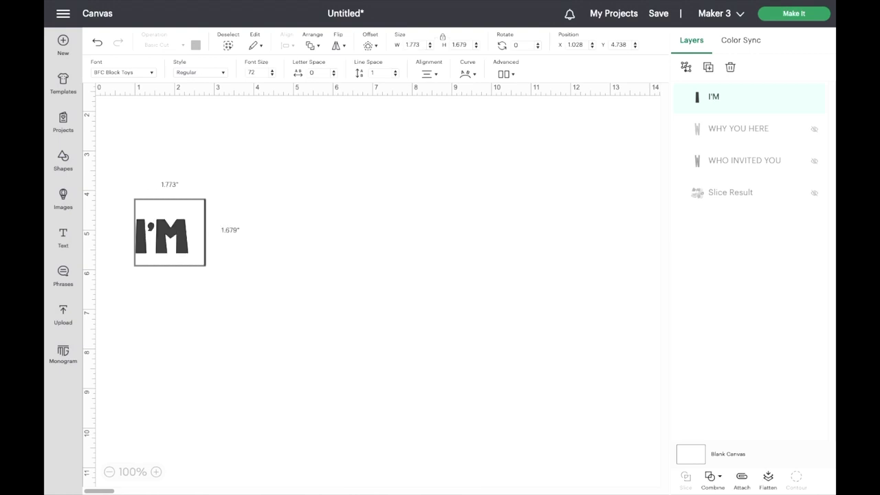
text( JUST)
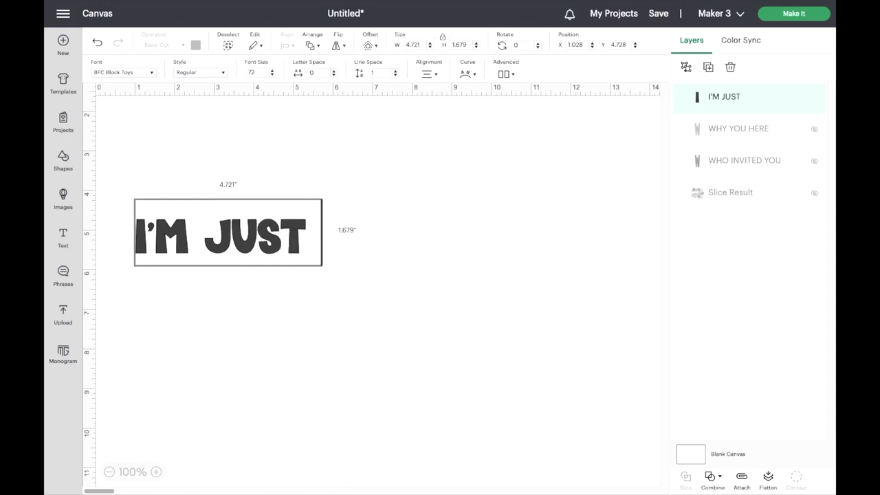
text( PLAYING)
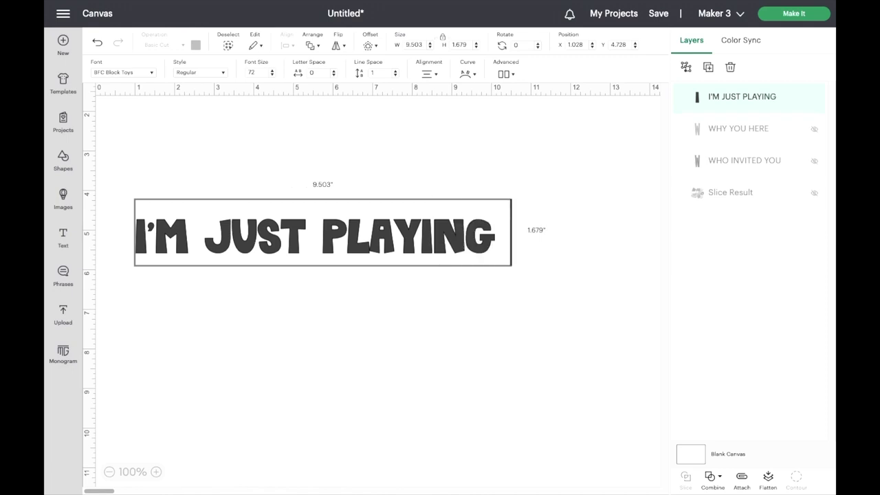
text( B)
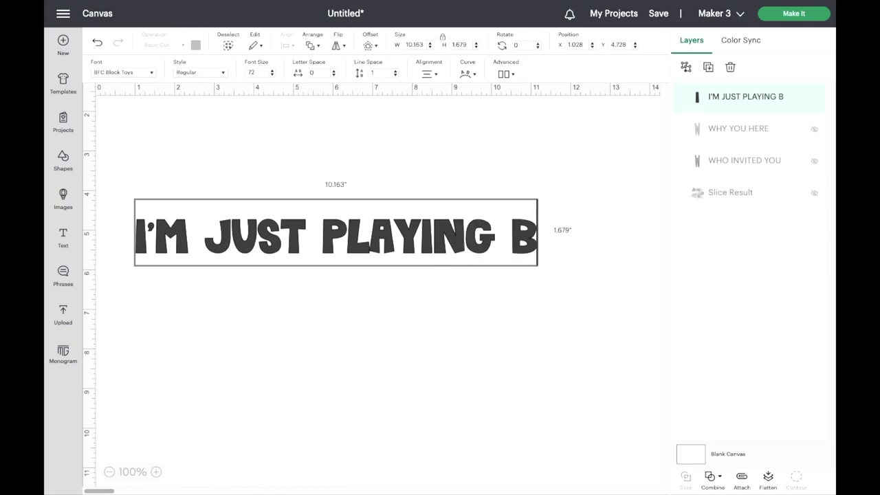
text(IT)
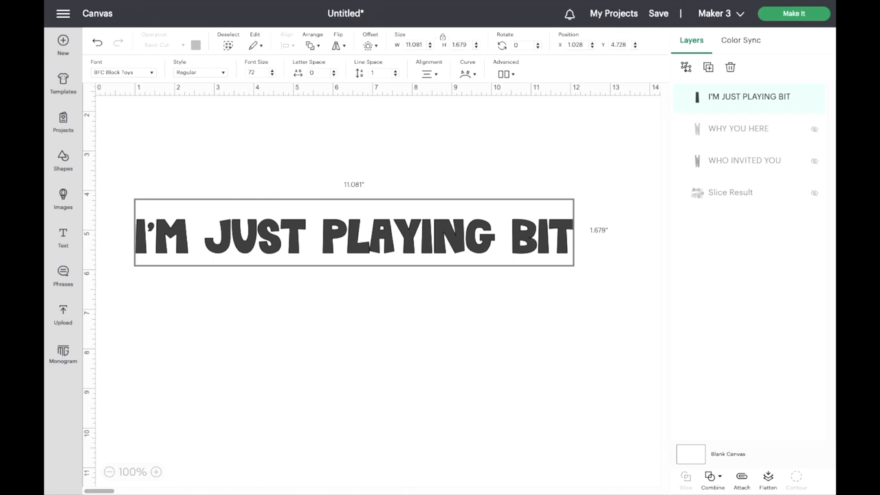
text(CH)
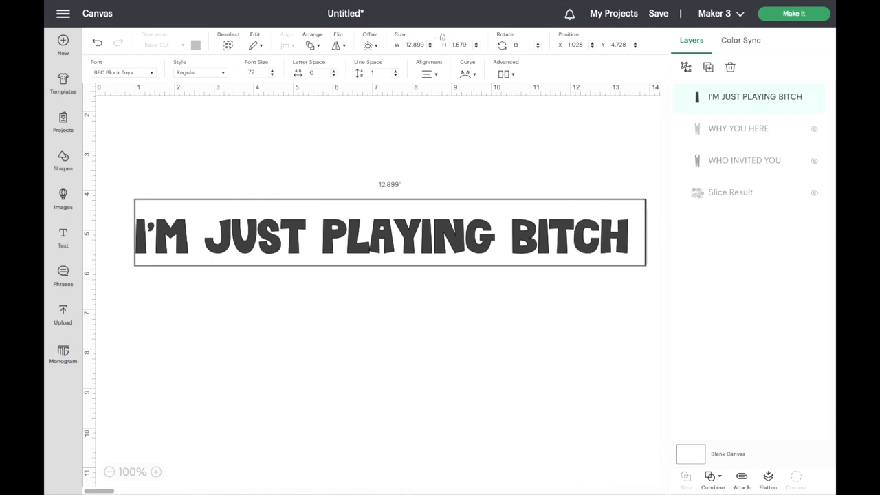
- Add a second line reading "DID U BRING THE WINE" to the "I'M JUST PLAYING BITCH" text
key(Return)
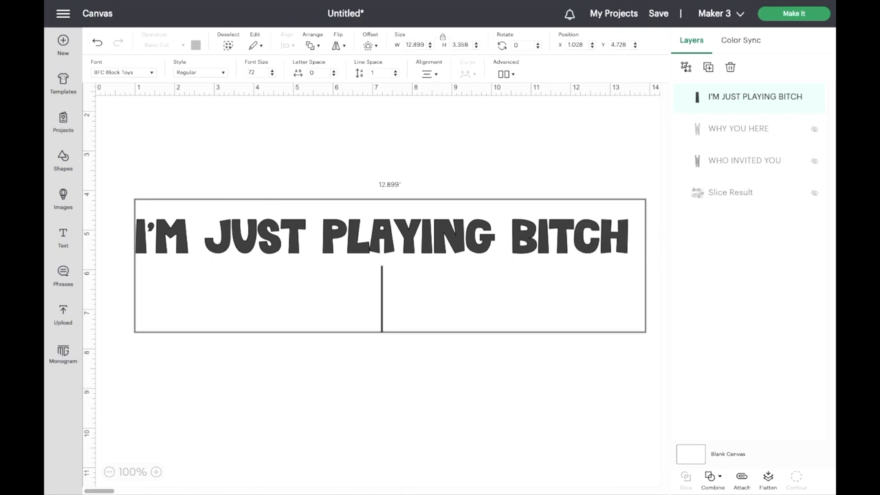
text(DID )
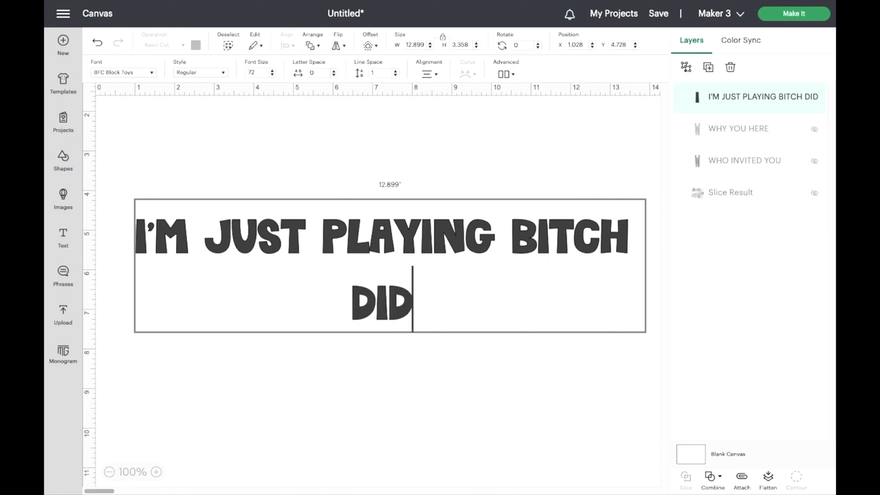
text(U BR)
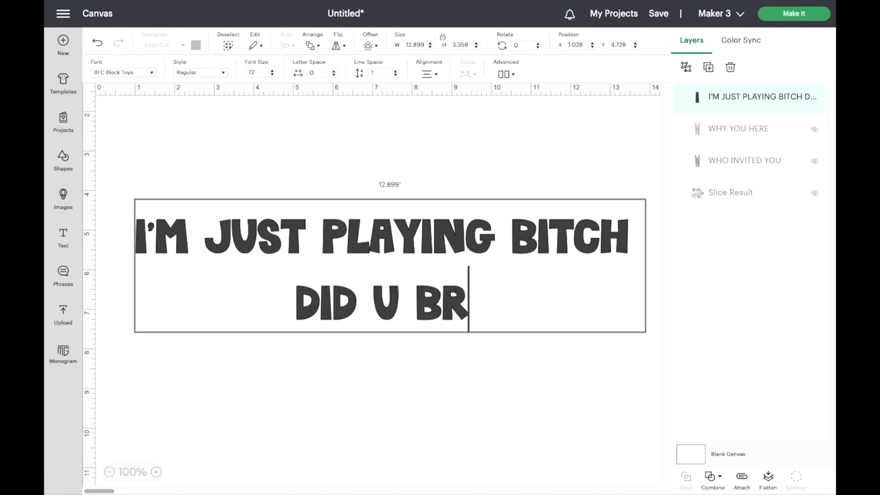
text(ING TH )
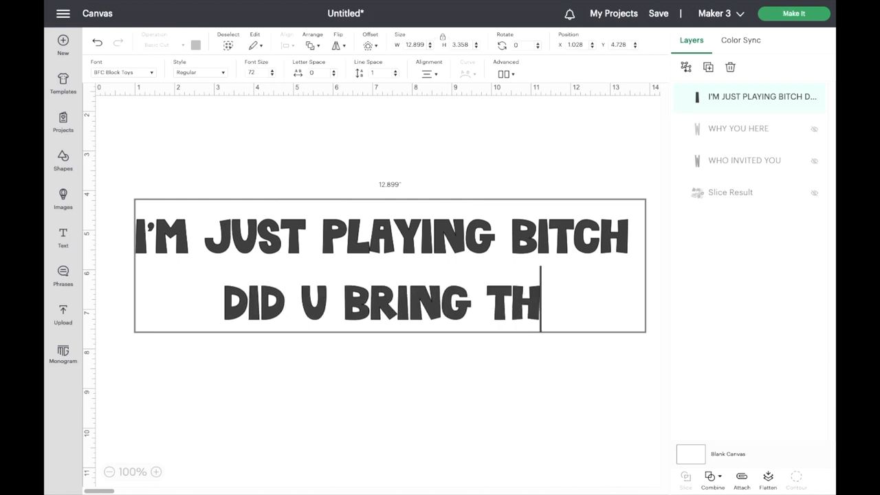
text(E WI)
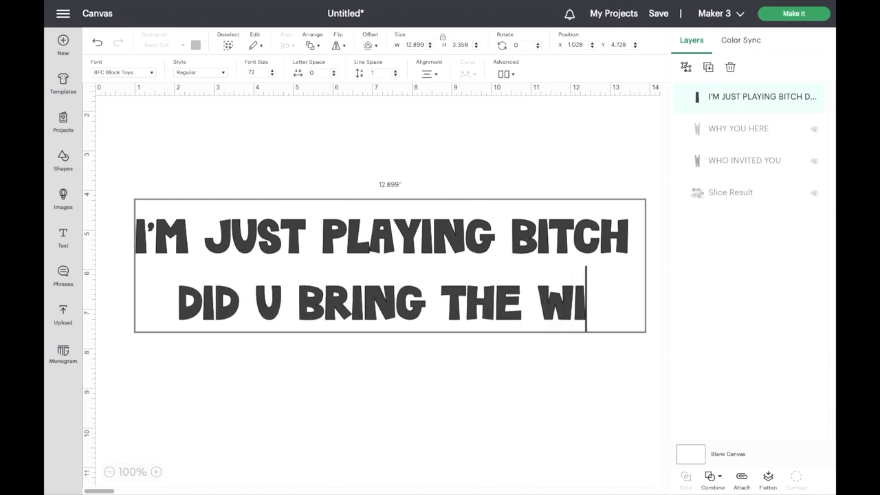
text(NE)
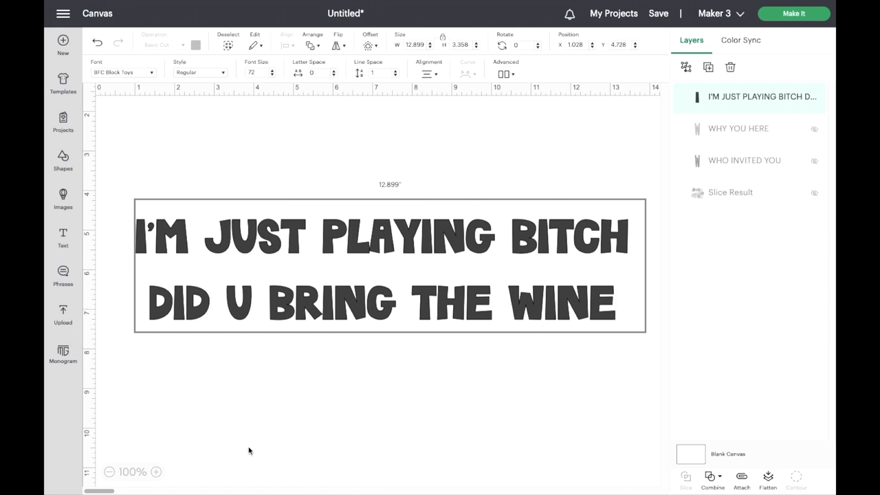
- Show and rehide the Slice Result image, and set the two-line text's material color to green
click(814, 196)
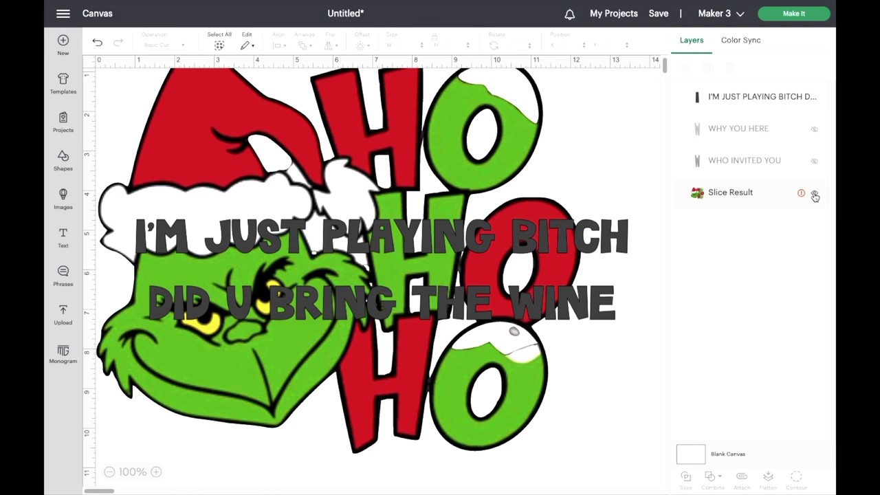
click(815, 196)
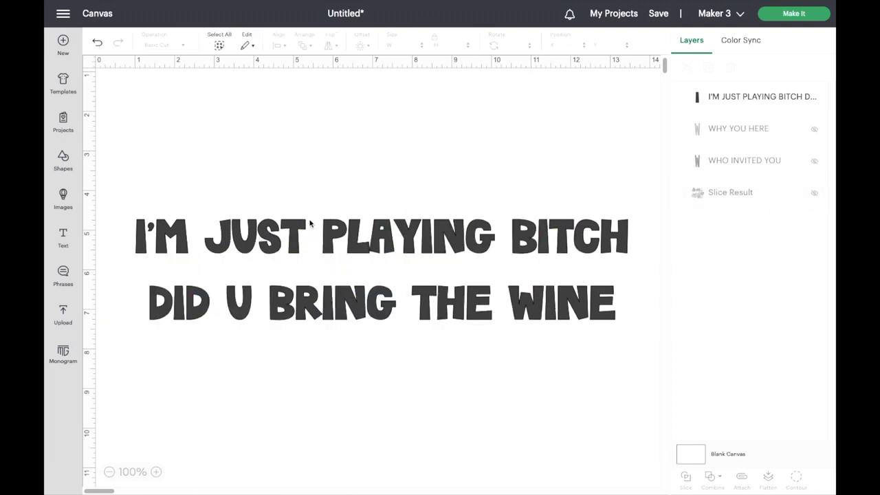
click(309, 222)
click(196, 45)
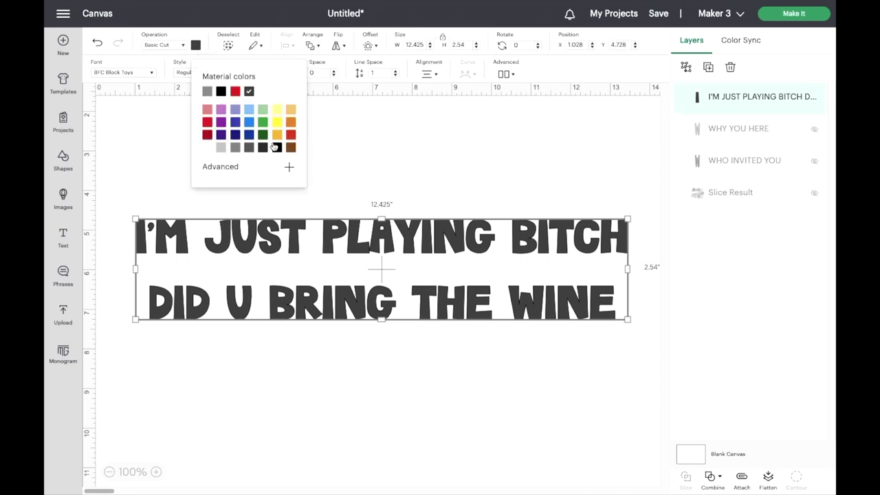
click(263, 123)
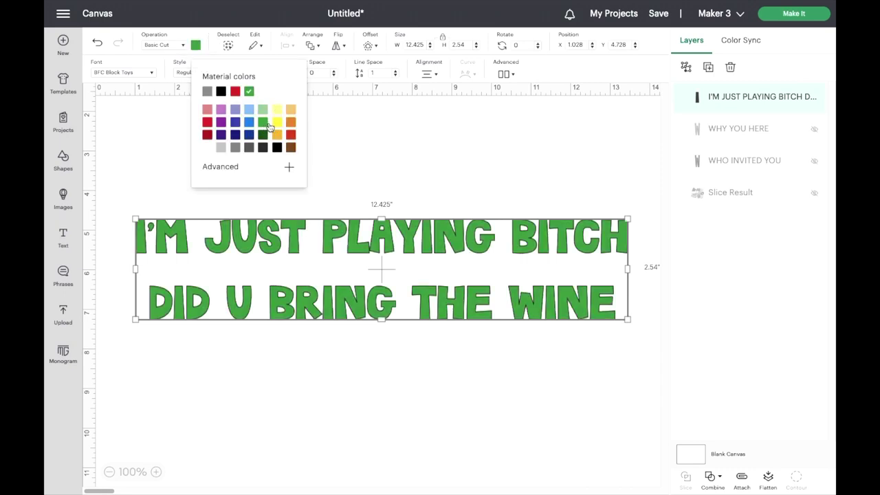
- Move the green text up to about X 0.61, Y 2.70 and stretch it with unlocked proportions to about 12.98 by 7.46 inches
click(429, 190)
drag(448, 249, 449, 183)
click(442, 37)
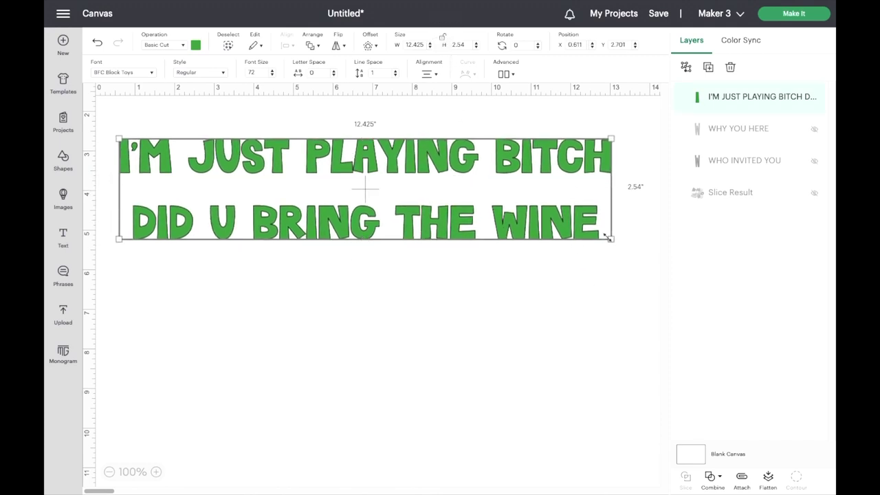
drag(608, 238, 633, 433)
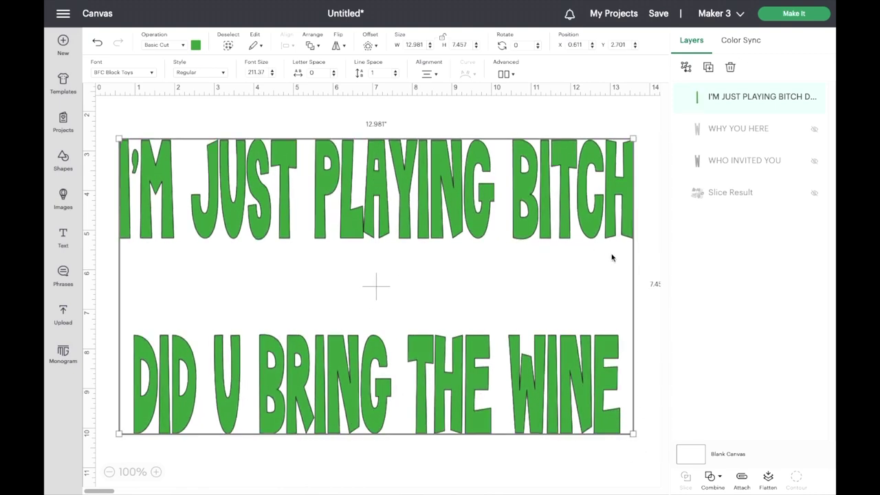
click(648, 257)
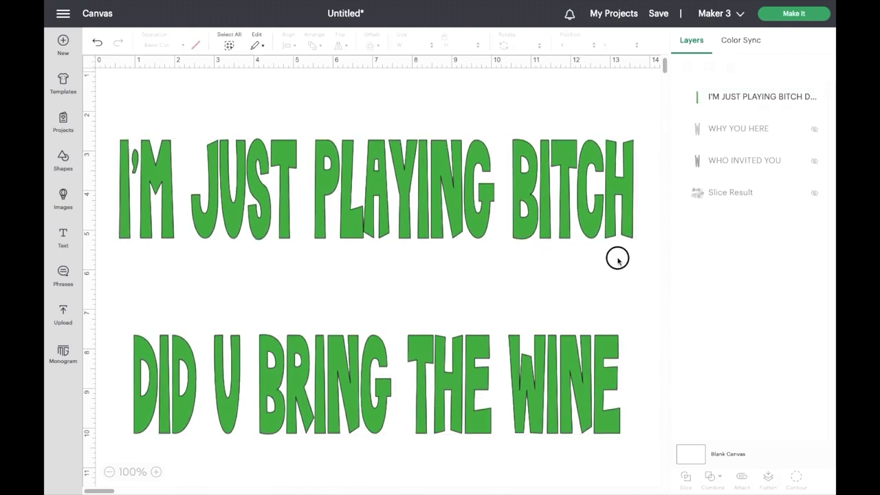
- Ungroup the two-line text into separate letters and group the letters of "I'M JUST PLAYING BITCH"
scroll(605, 192, down, 15)
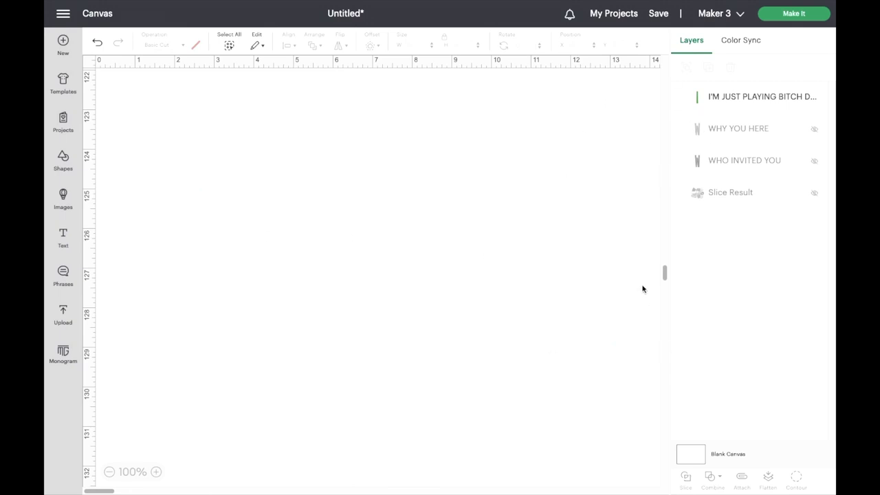
drag(664, 273, 662, 39)
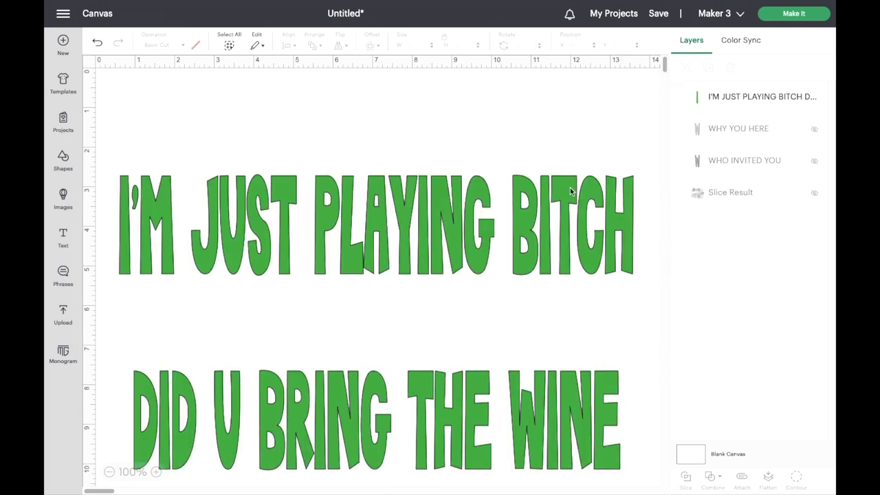
click(550, 217)
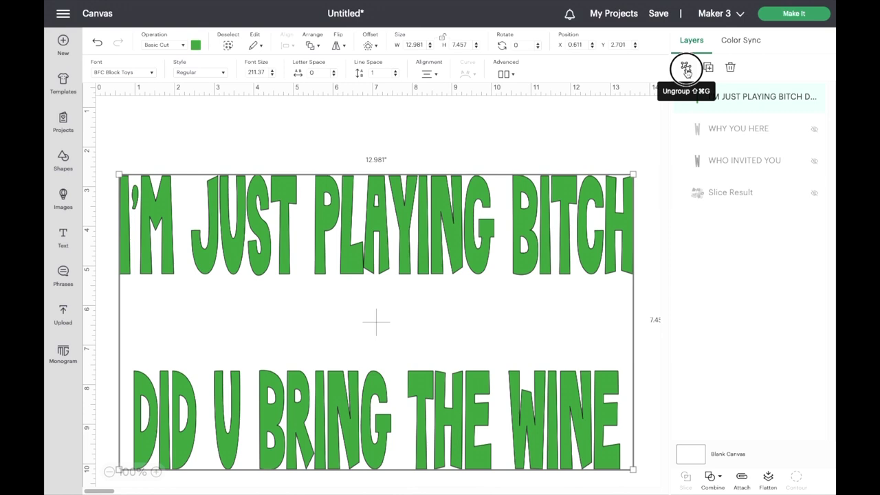
click(600, 220)
drag(640, 296, 88, 152)
drag(652, 194, 180, 192)
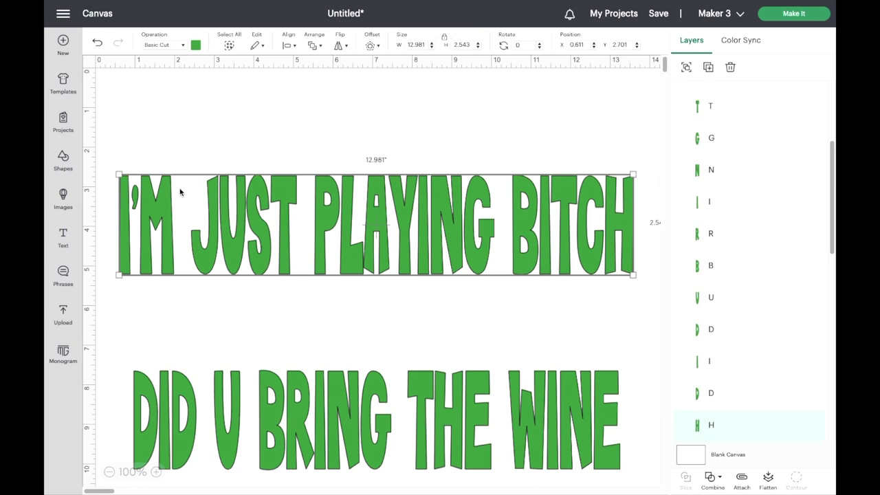
click(686, 66)
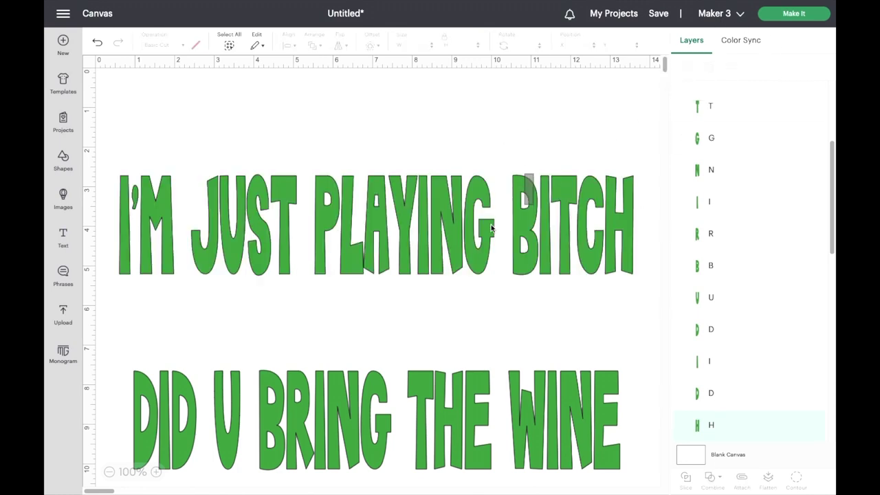
- Move the "I'M JUST PLAYING BITCH" group up to about X 0.58, Y 0.23 and stretch it taller with unlocked proportions
drag(491, 224, 491, 127)
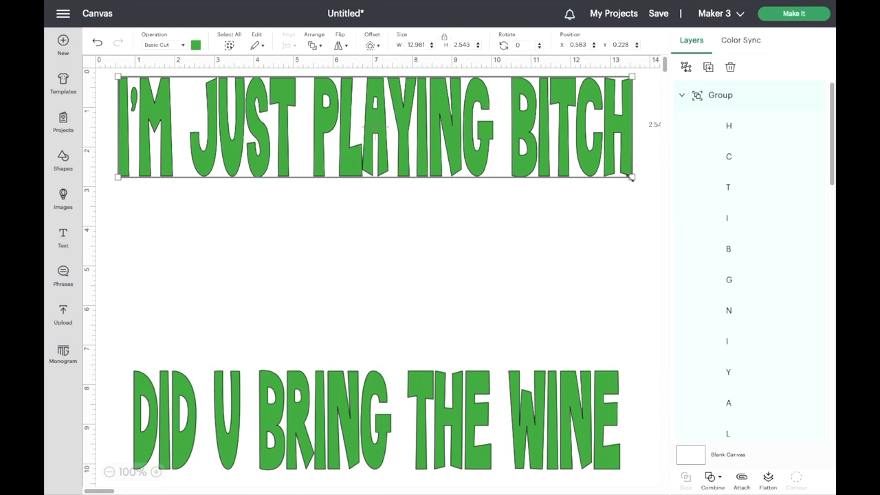
drag(633, 177, 642, 219)
- Select all letters of "DID U BRING THE WINE" and combine them into one group
mouse_move(517, 401)
mouse_down()
mouse_move(505, 342)
mouse_move(513, 403)
mouse_up()
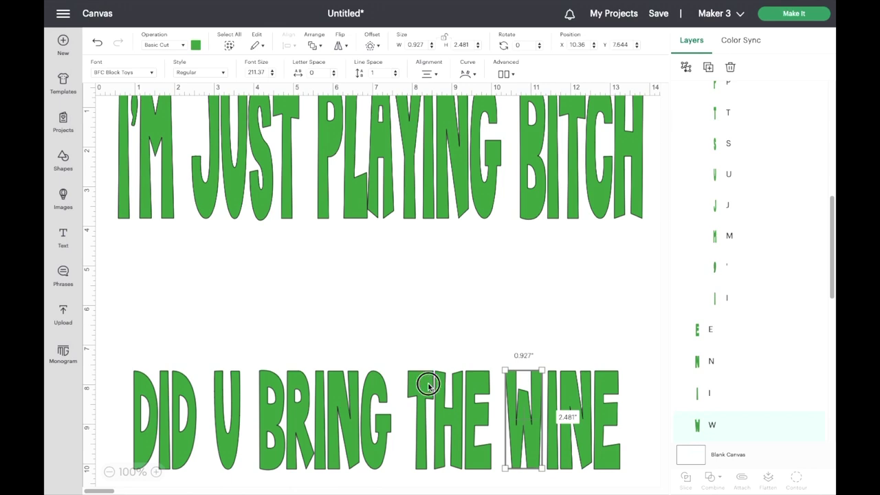
click(424, 381)
drag(104, 392, 640, 417)
click(686, 67)
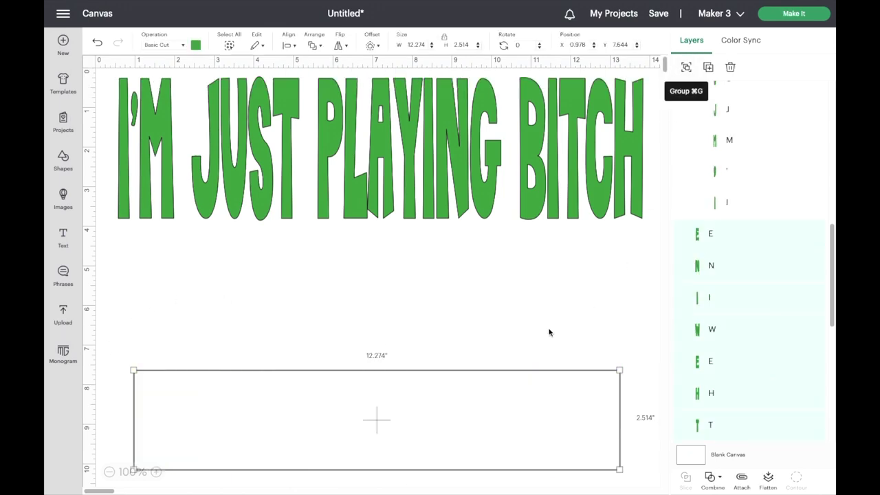
- Stretch the "DID U BRING THE WINE" group with unlocked proportions to about 13.77 by 3.76 inches and place it at about X 0.38, Y 5.56
drag(389, 406, 365, 283)
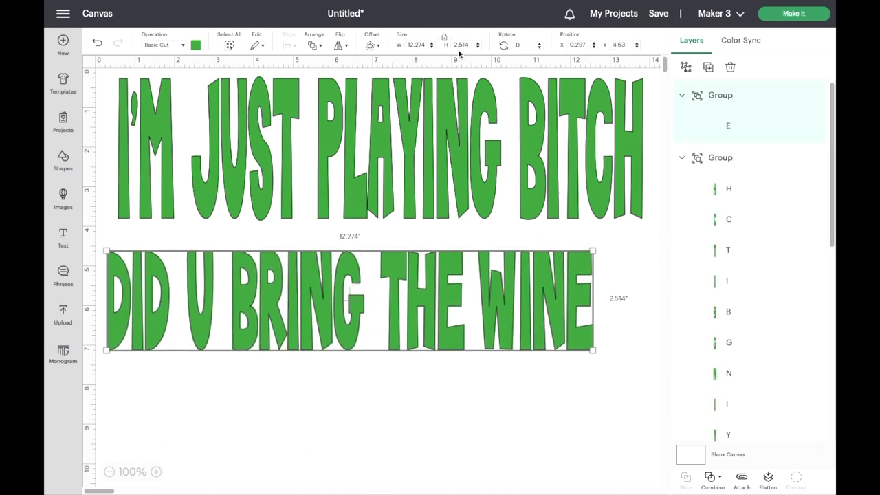
click(445, 37)
drag(591, 348, 653, 402)
drag(471, 330, 475, 366)
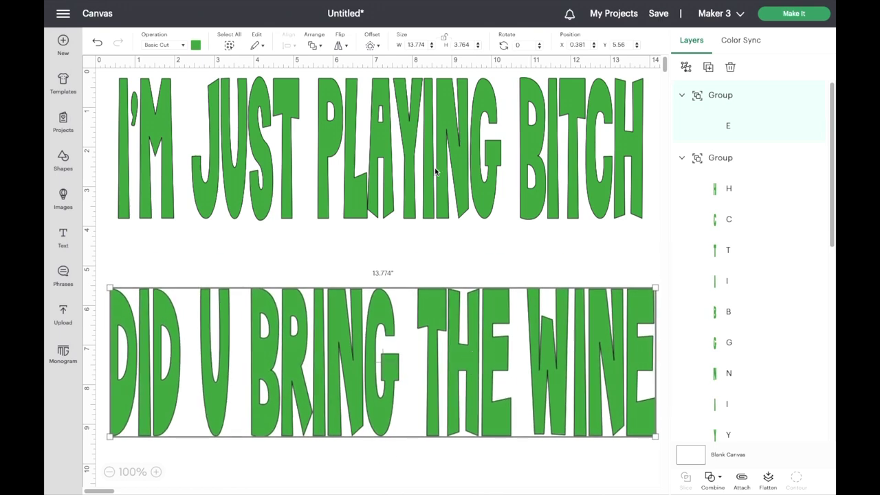
- Stretch the "I'M JUST PLAYING BITCH" group to about 13.31 by 4.06 inches
click(603, 202)
drag(640, 219, 645, 237)
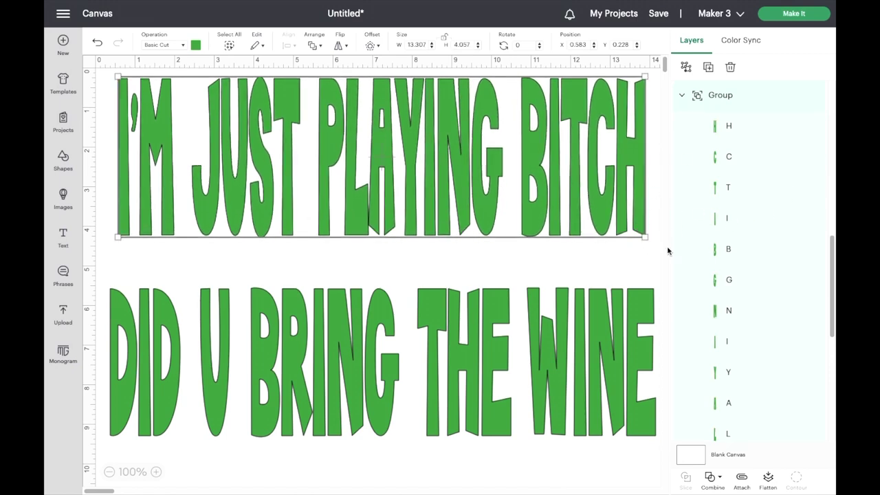
- Capture separate area screenshots of the "I'M JUST PLAYING BITCH" and "DID U BRING THE WINE" lines
click(639, 262)
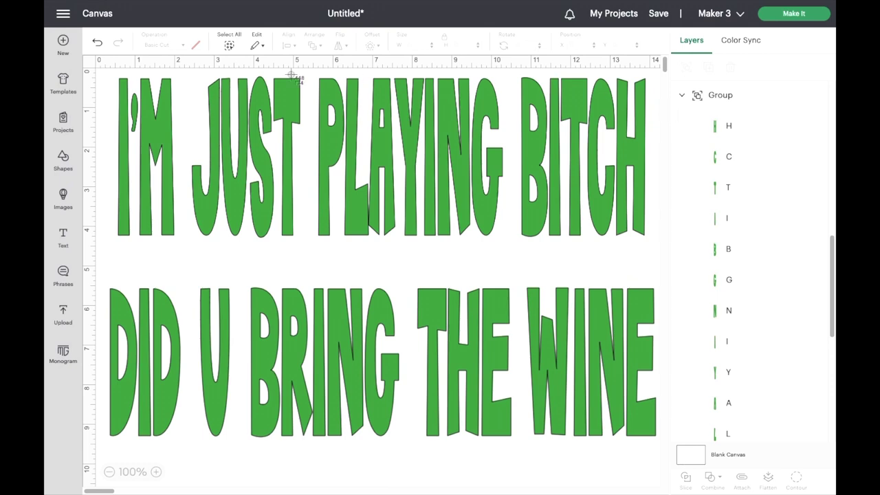
drag(110, 70, 642, 254)
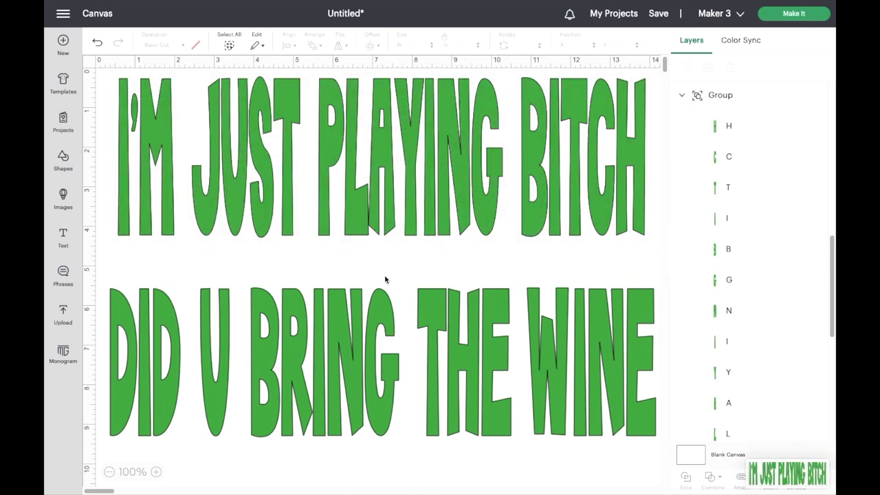
drag(103, 278, 659, 407)
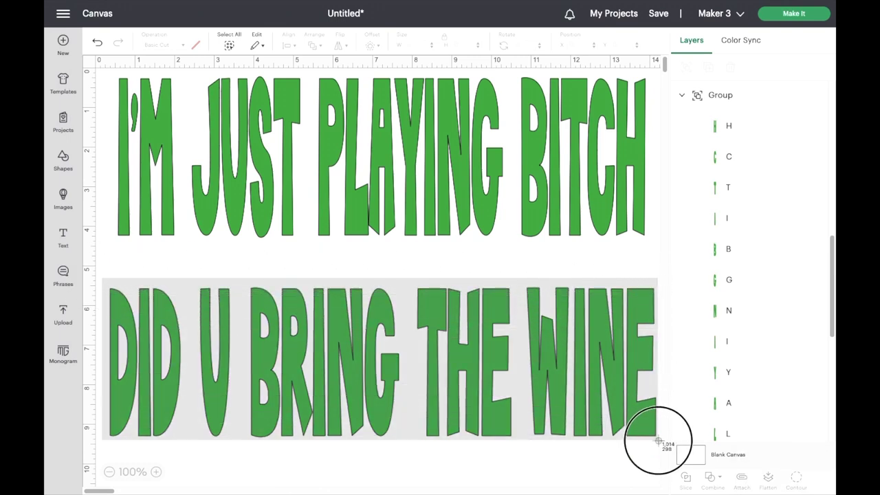
drag(659, 442, 661, 439)
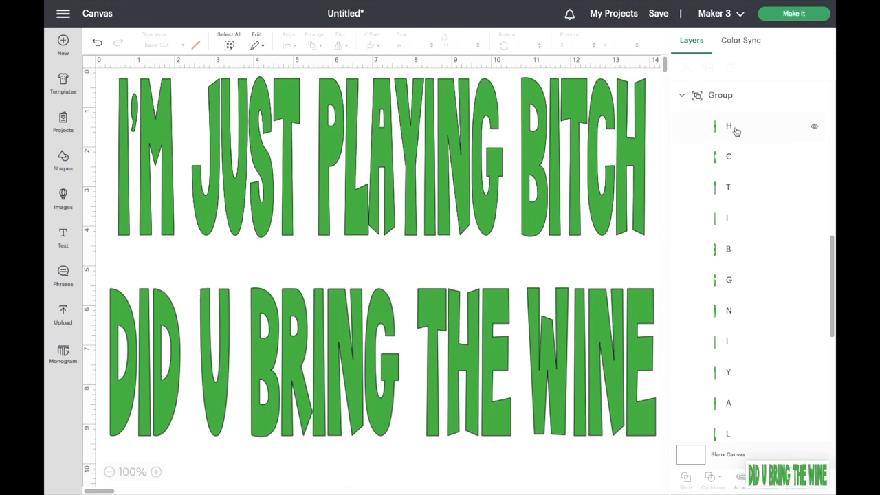
- Delete the "I'M JUST PLAYING BITCH" group and the "DID U BRING THE WINE" group from the canvas
scroll(741, 137, up, 3)
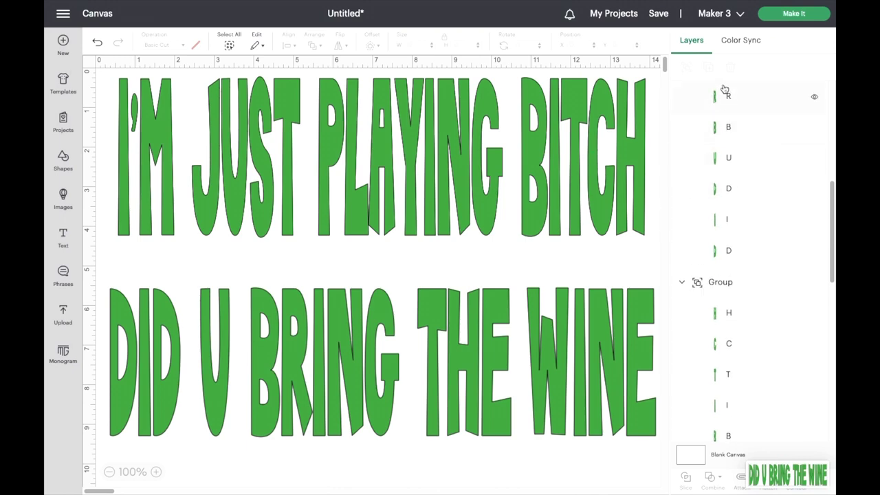
click(541, 193)
click(729, 67)
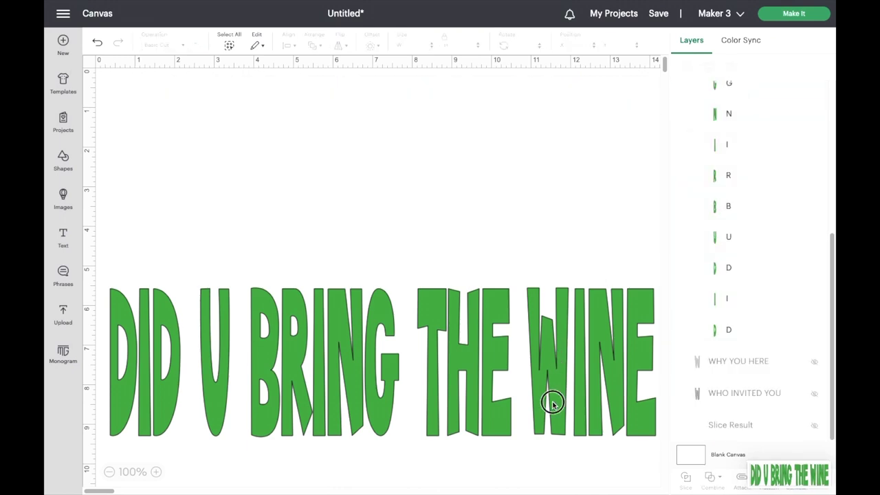
click(731, 68)
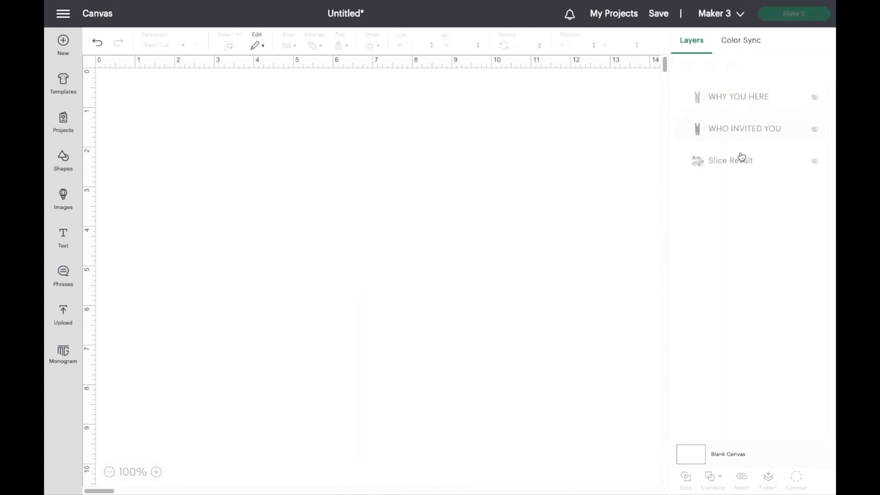
- Unhide the "WHY YOU HERE" layer and capture an area screenshot of the red text
click(817, 98)
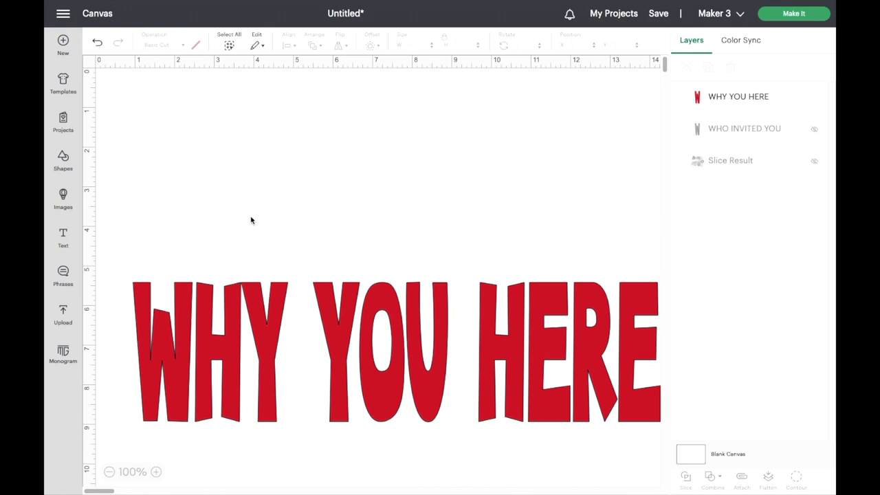
drag(106, 251, 663, 443)
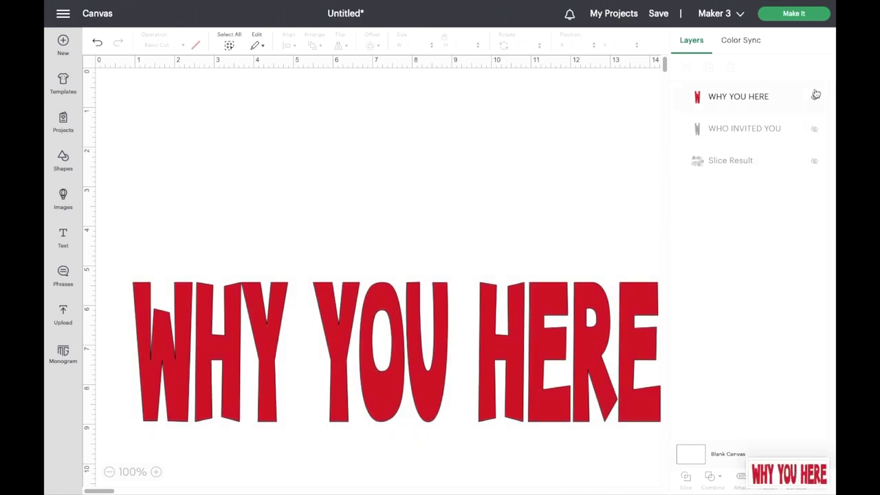
- Delete the "WHY YOU HERE" text layer and leave nothing selected
click(736, 97)
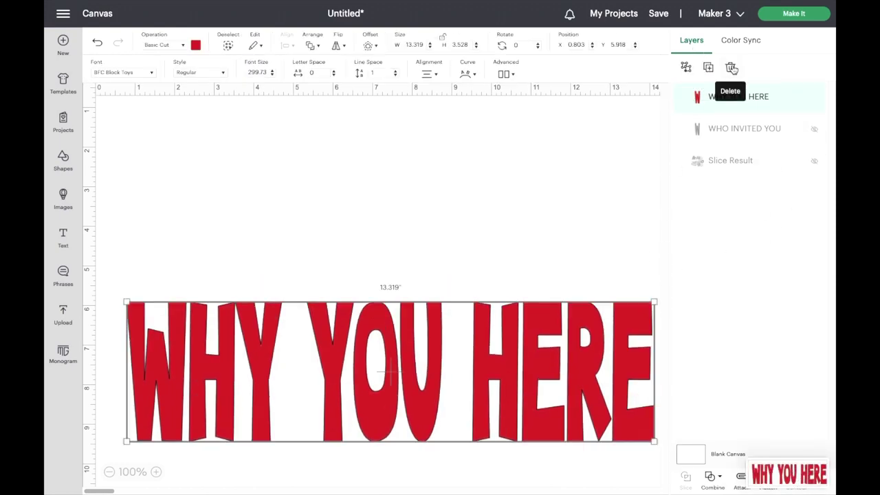
click(731, 66)
click(736, 96)
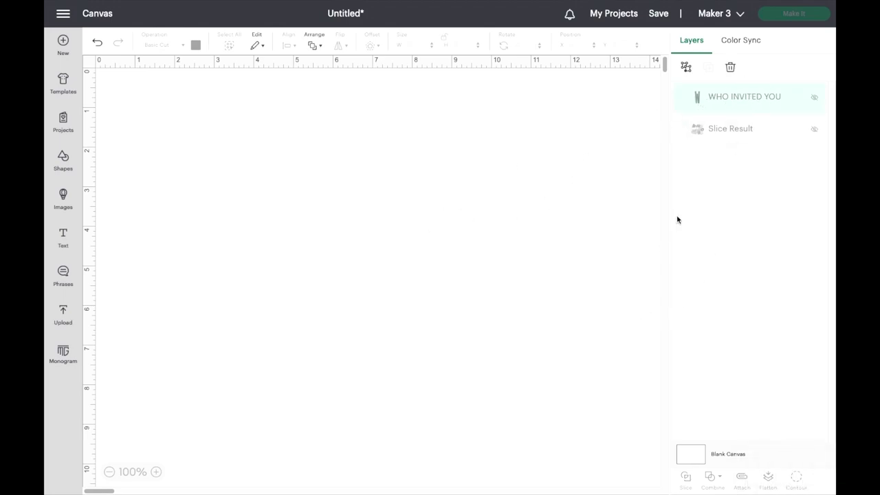
click(413, 440)
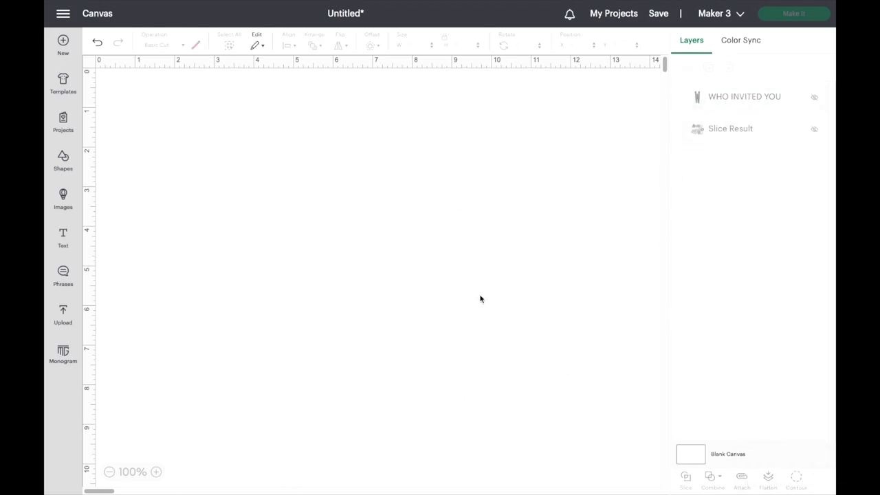
- Unhide the "WHO INVITED YOU" text layer
click(108, 472)
click(108, 472)
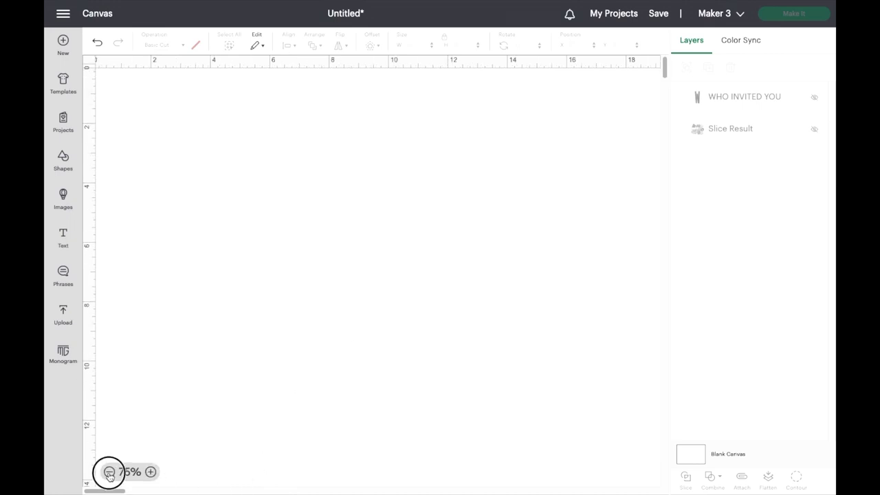
click(109, 472)
click(109, 473)
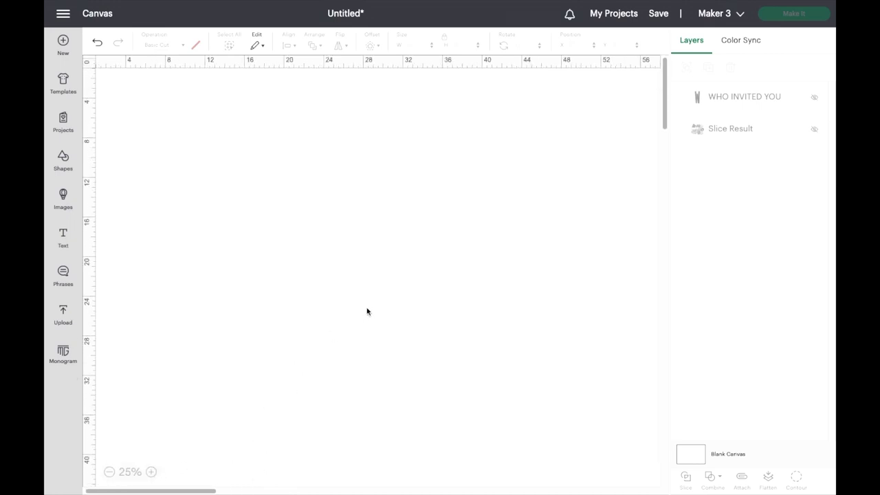
click(814, 97)
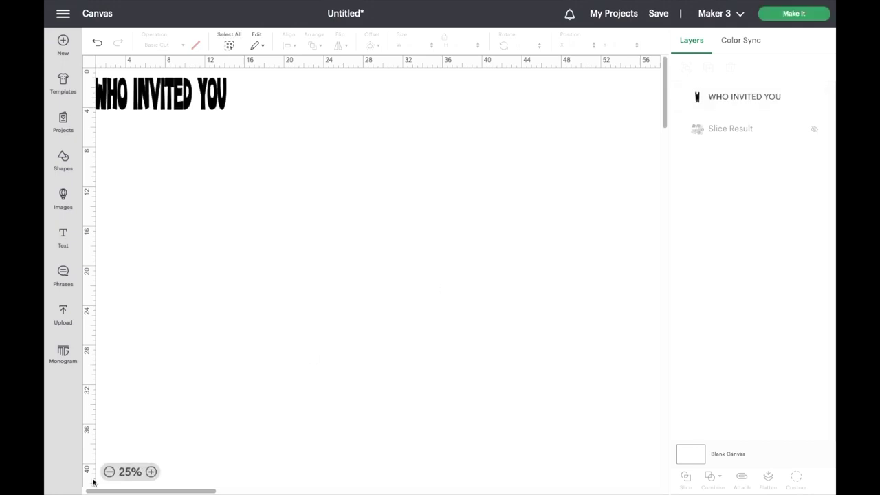
- Move the "WHO INVITED YOU" text so the whole line fits inside the visible canvas, and deselect it
click(152, 472)
click(152, 472)
click(153, 472)
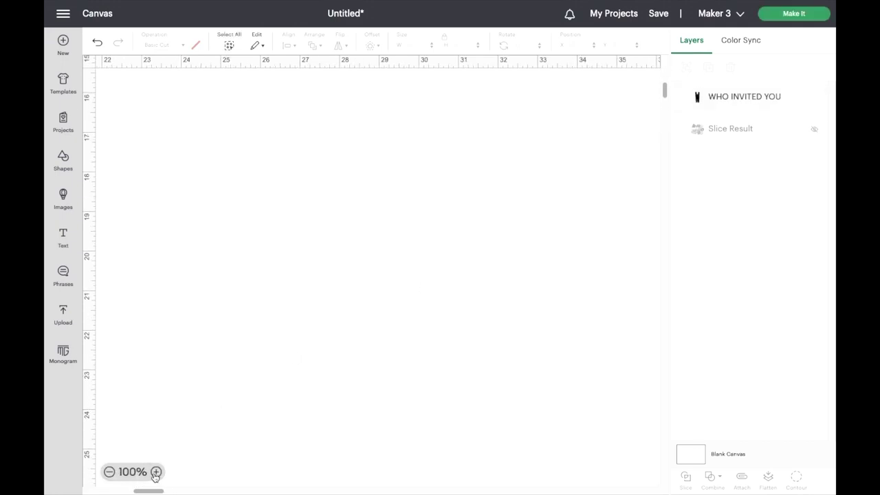
click(154, 472)
click(154, 472)
click(154, 472)
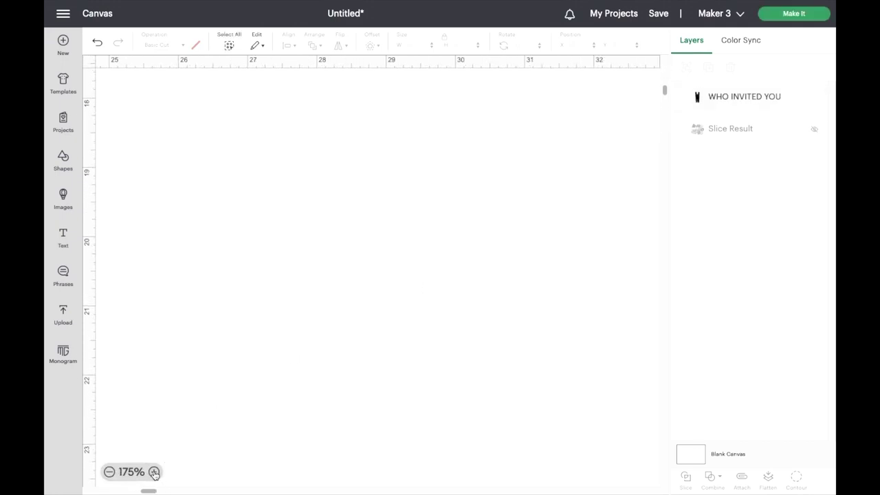
click(108, 472)
click(109, 471)
click(108, 472)
click(109, 471)
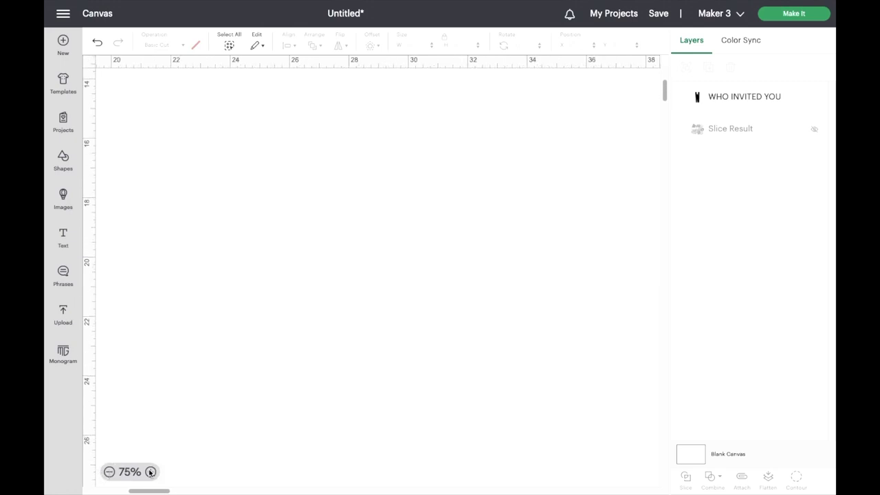
click(150, 472)
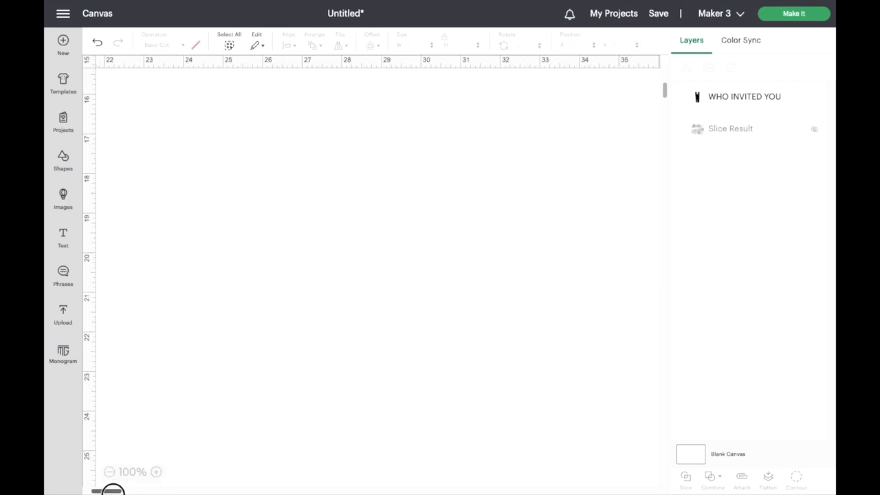
drag(113, 490, 102, 490)
scroll(364, 385, up, 7)
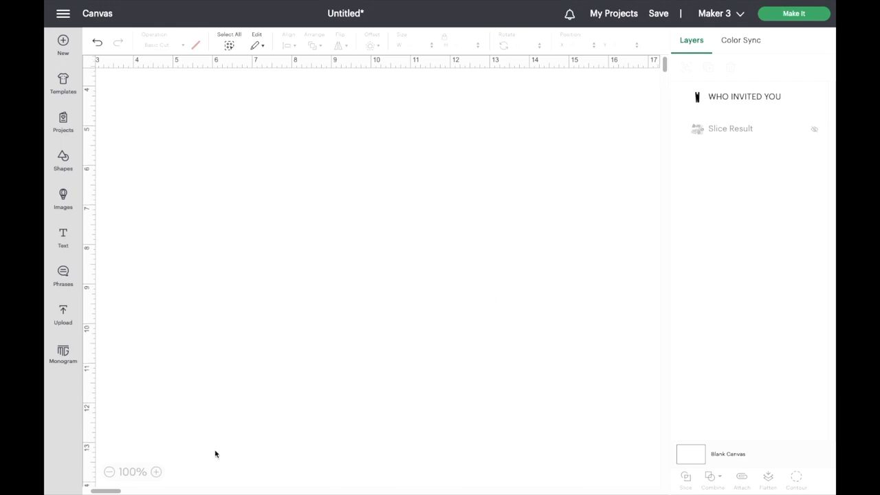
click(109, 472)
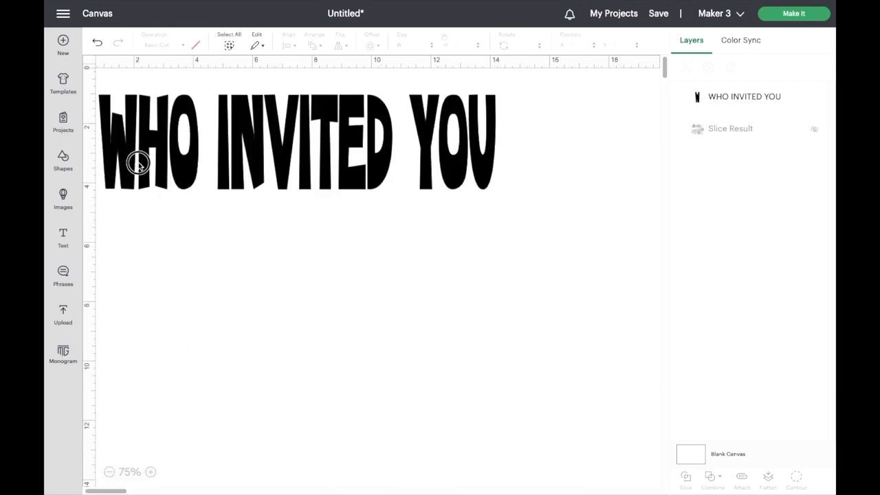
click(138, 163)
click(157, 472)
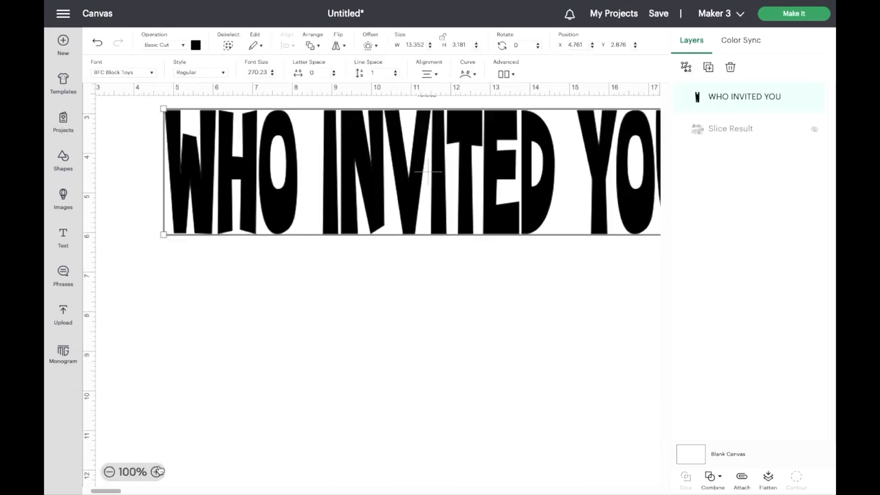
drag(255, 222, 216, 252)
click(289, 358)
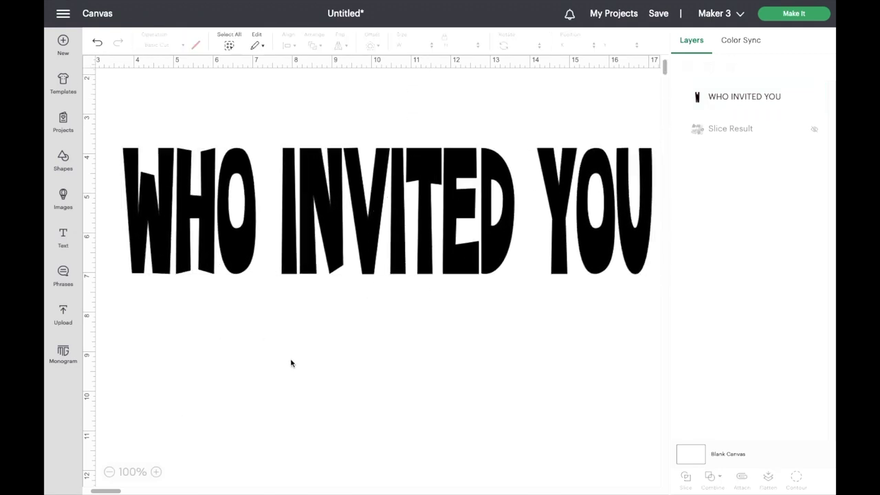
- Capture an area screenshot of the black "WHO INVITED YOU" text
key(super+shift+4)
click(233, 130)
drag(234, 131, 660, 295)
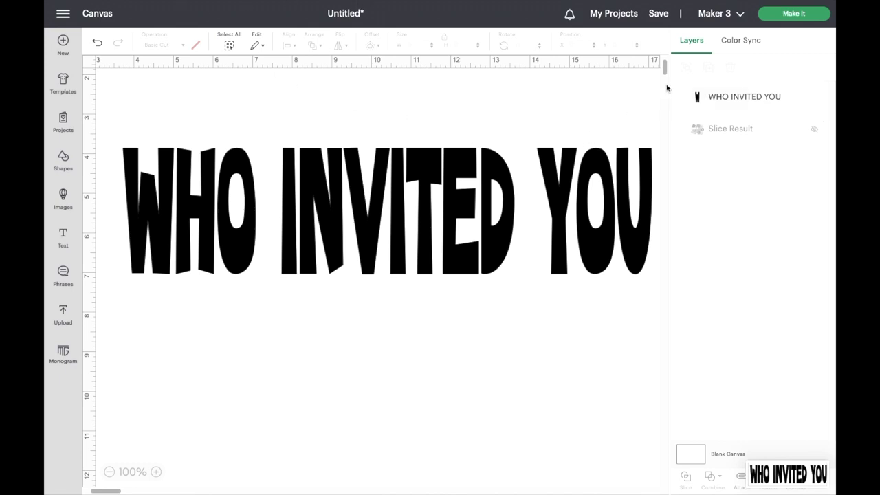
- Unhide the Grinch "Slice Result" image layer and hide the "WHO INVITED YOU" layer
click(815, 131)
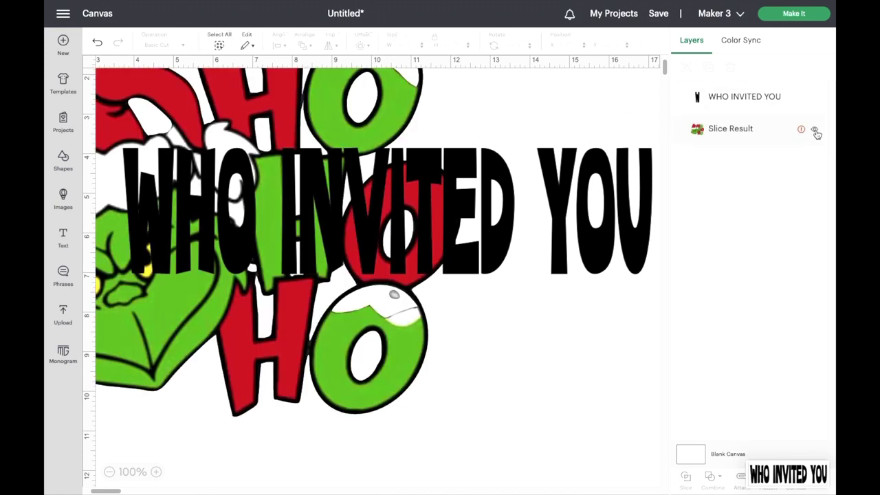
click(816, 97)
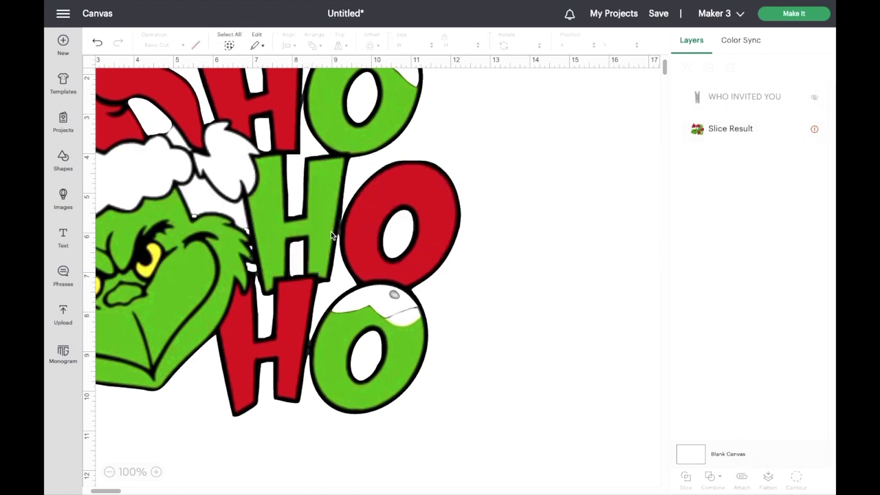
- Move the Grinch "HO HO HO" image to about X 4.11, Y 2 and capture an area screenshot of it
drag(332, 236, 458, 309)
click(633, 253)
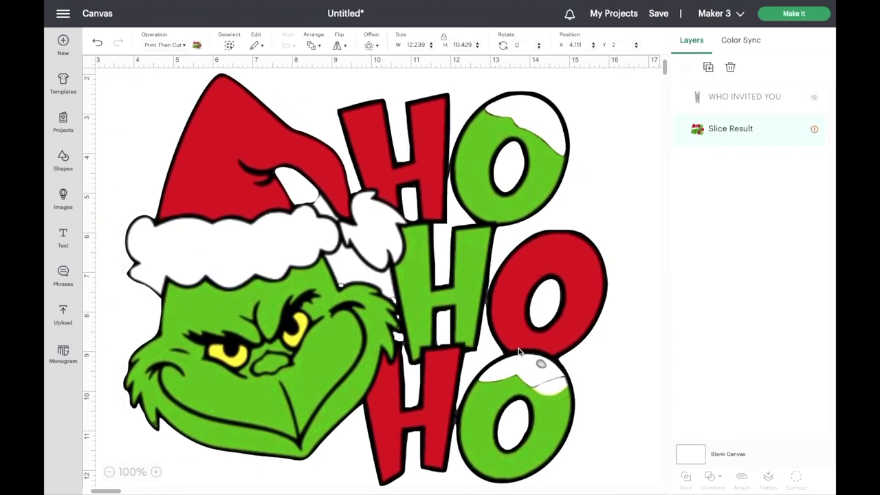
click(619, 395)
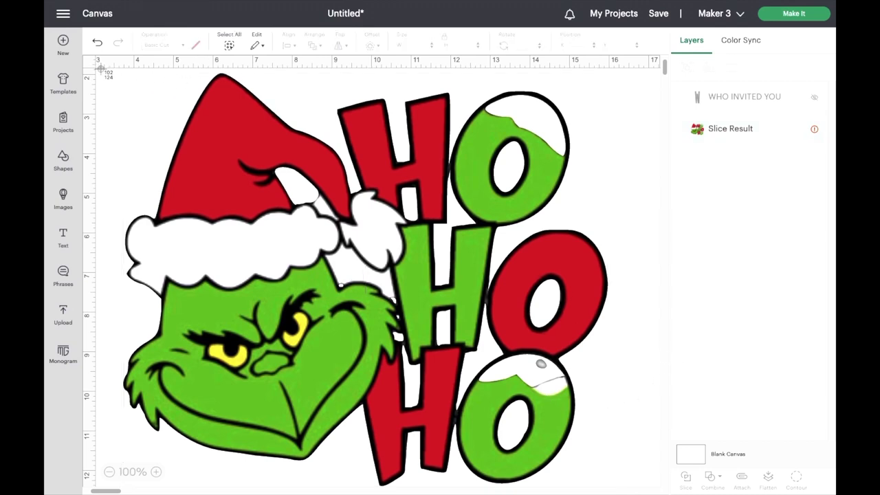
drag(101, 71, 650, 491)
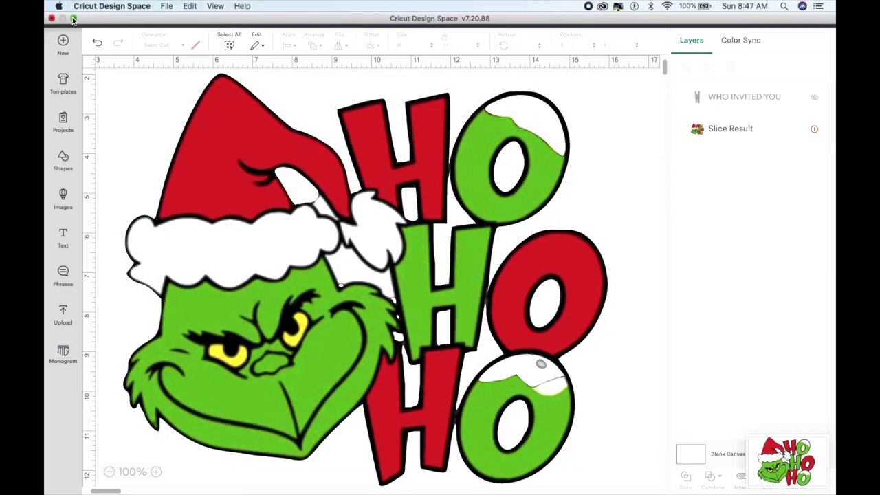
- Exit full-screen mode and quit Cricut Design Space without saving the project
click(73, 19)
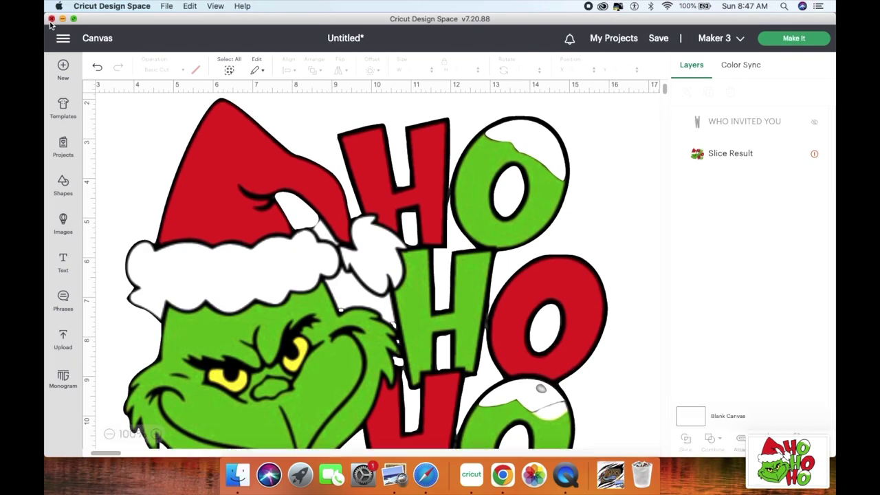
click(52, 20)
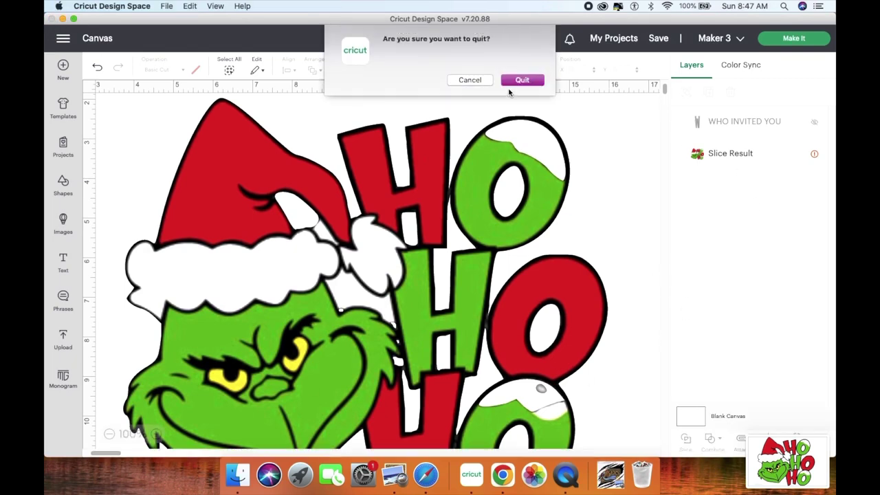
click(521, 81)
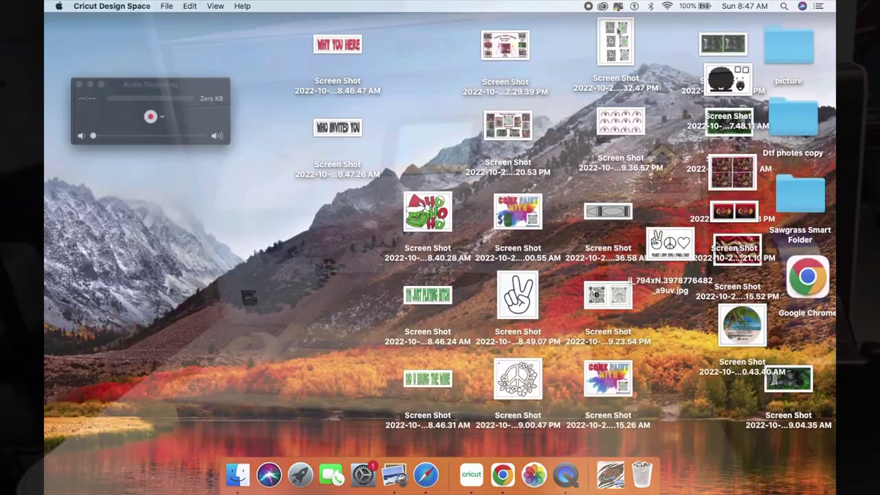